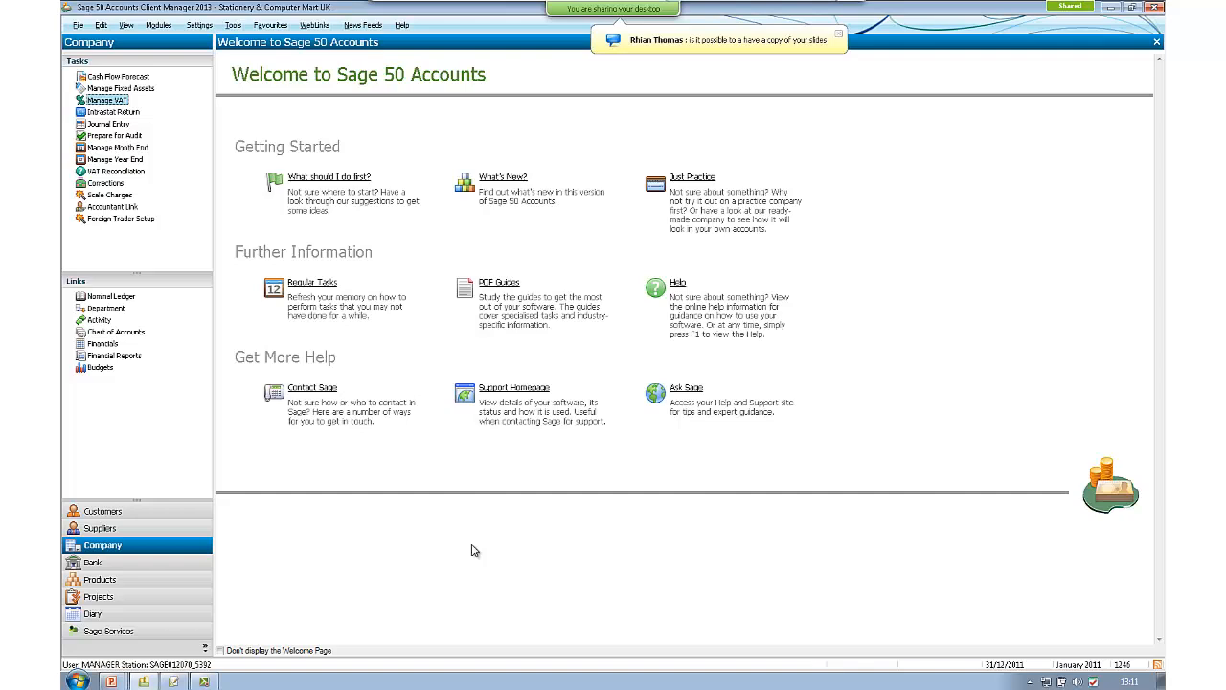
- Open Customise Your Company from the help options and read the online help page on customer defaults
{"action": "left_click", "coordinate": [409, 24]}
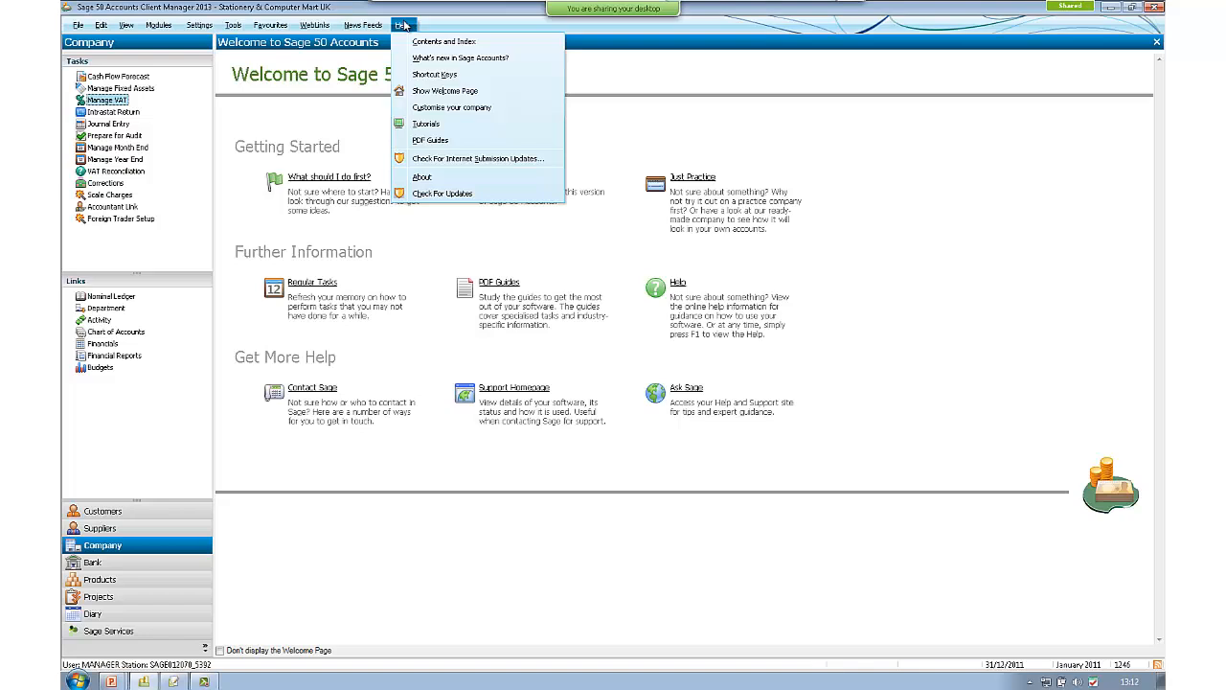
{"action": "left_click", "coordinate": [422, 111]}
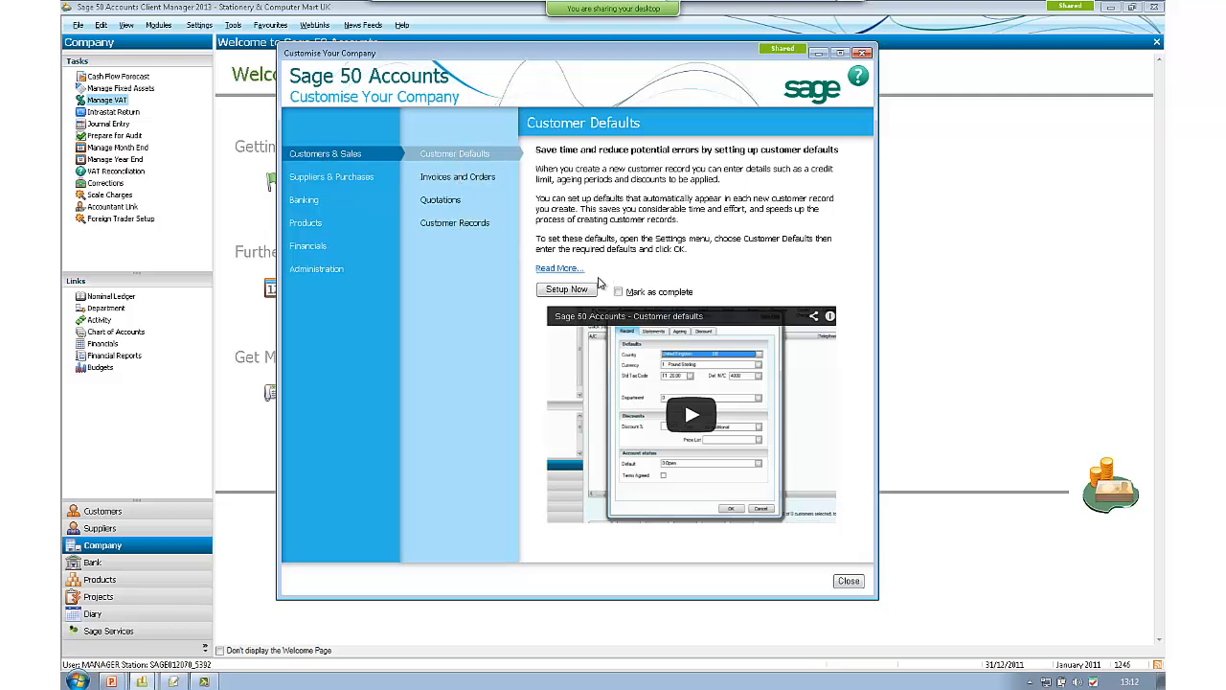
{"action": "left_click", "coordinate": [567, 272]}
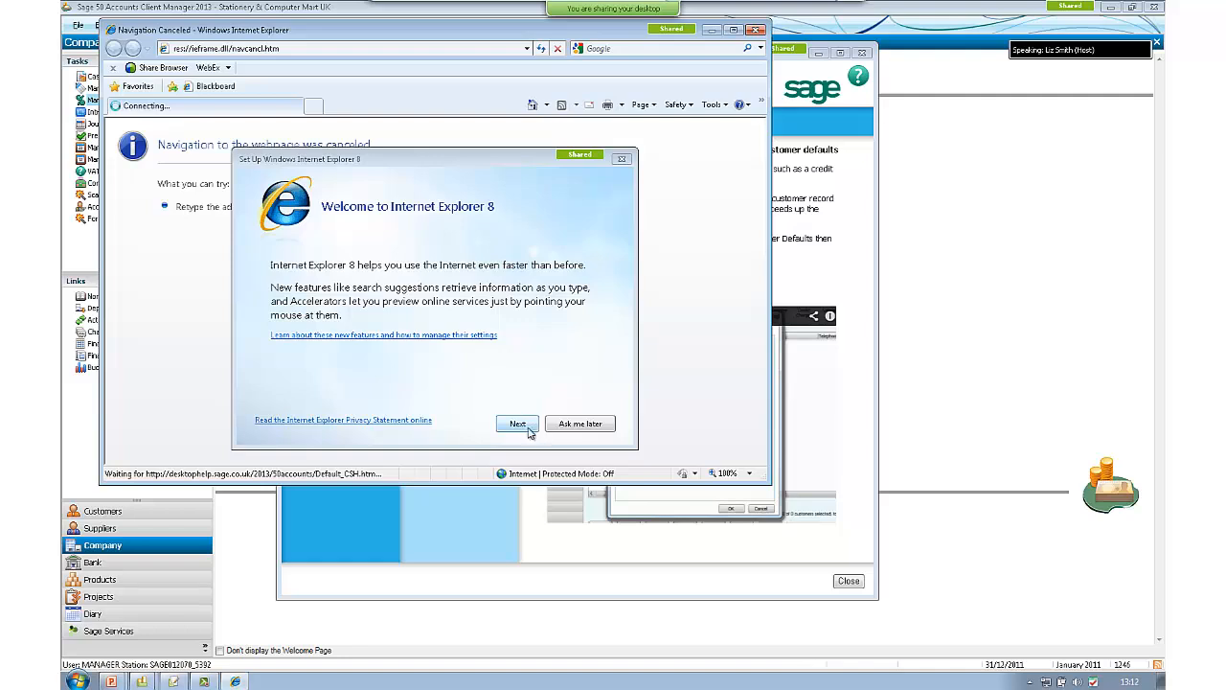
{"action": "left_click", "coordinate": [622, 161]}
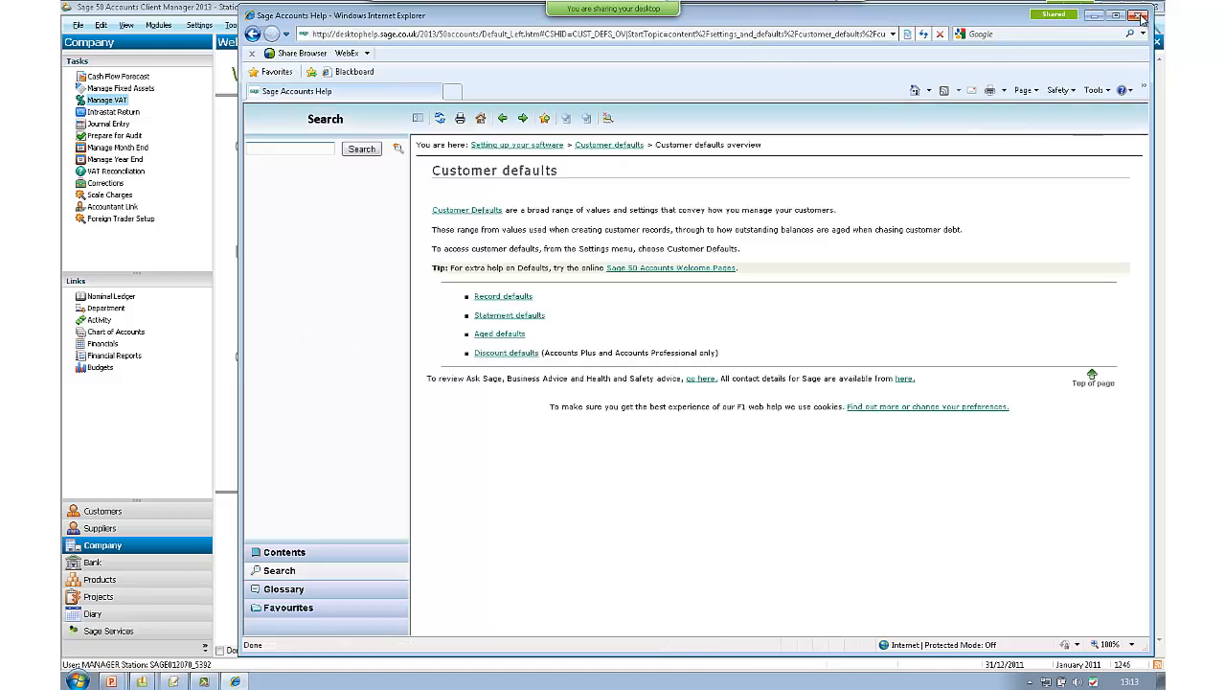
{"action": "left_click", "coordinate": [1092, 16]}
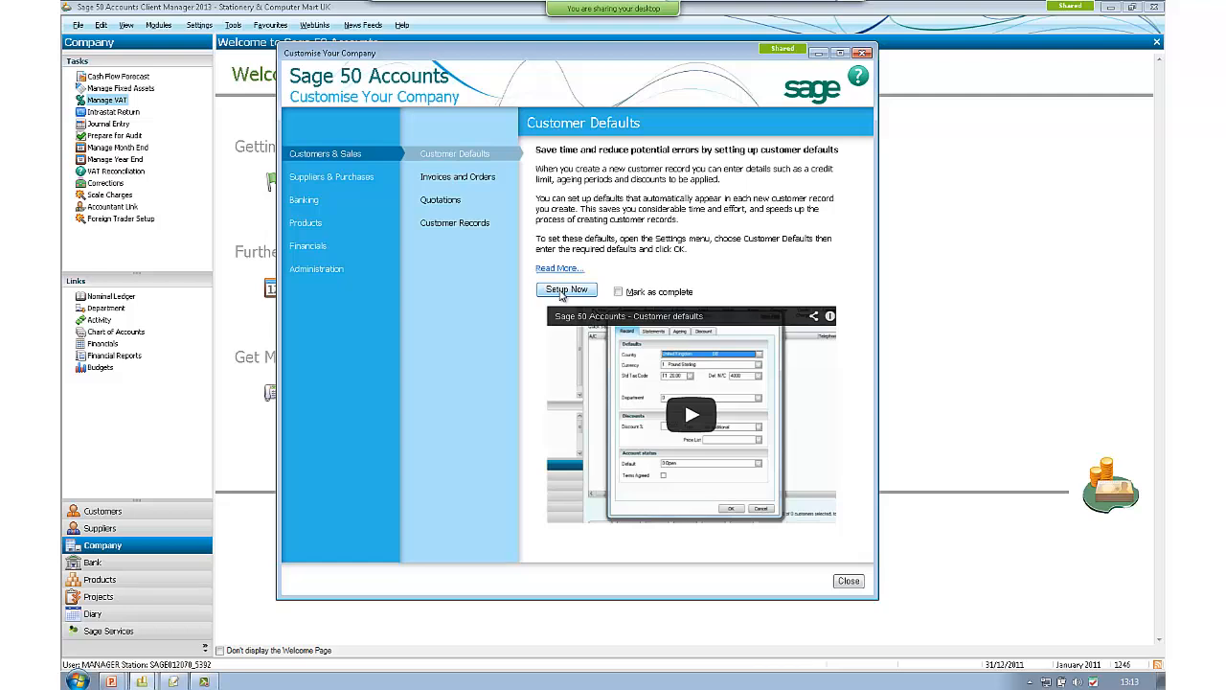
- View the customer defaults setup without changing it, and mark the Customer Defaults task as complete
{"action": "left_click", "coordinate": [565, 289]}
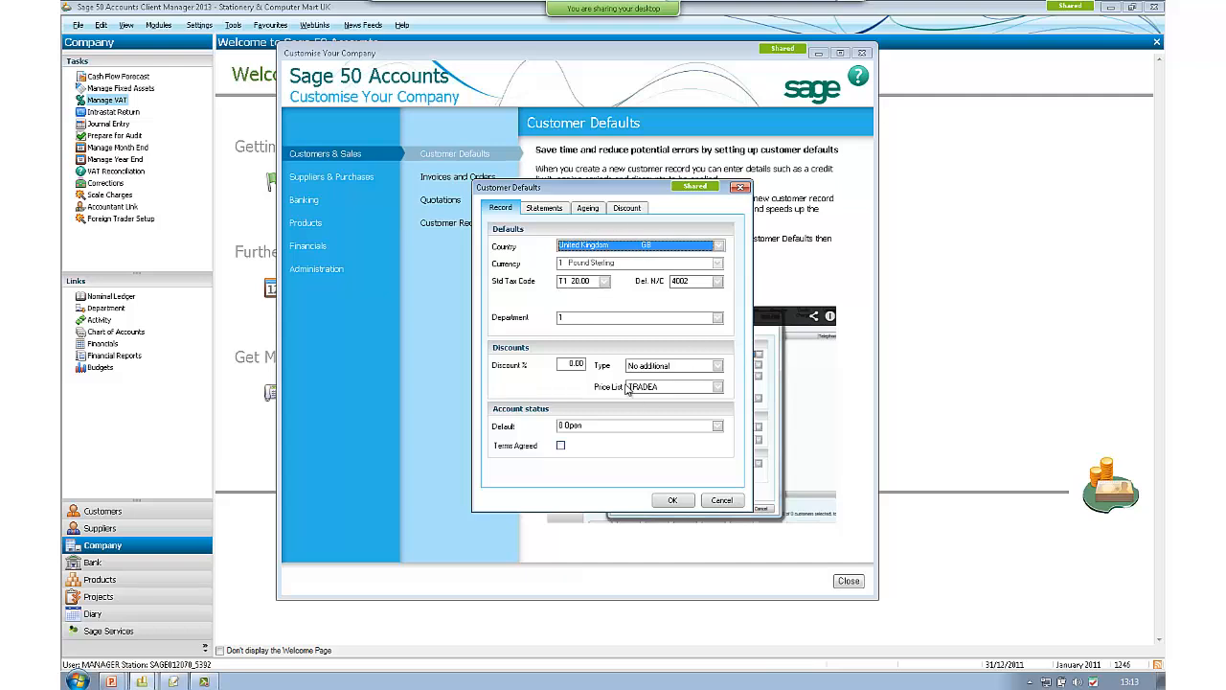
{"action": "left_click", "coordinate": [721, 501]}
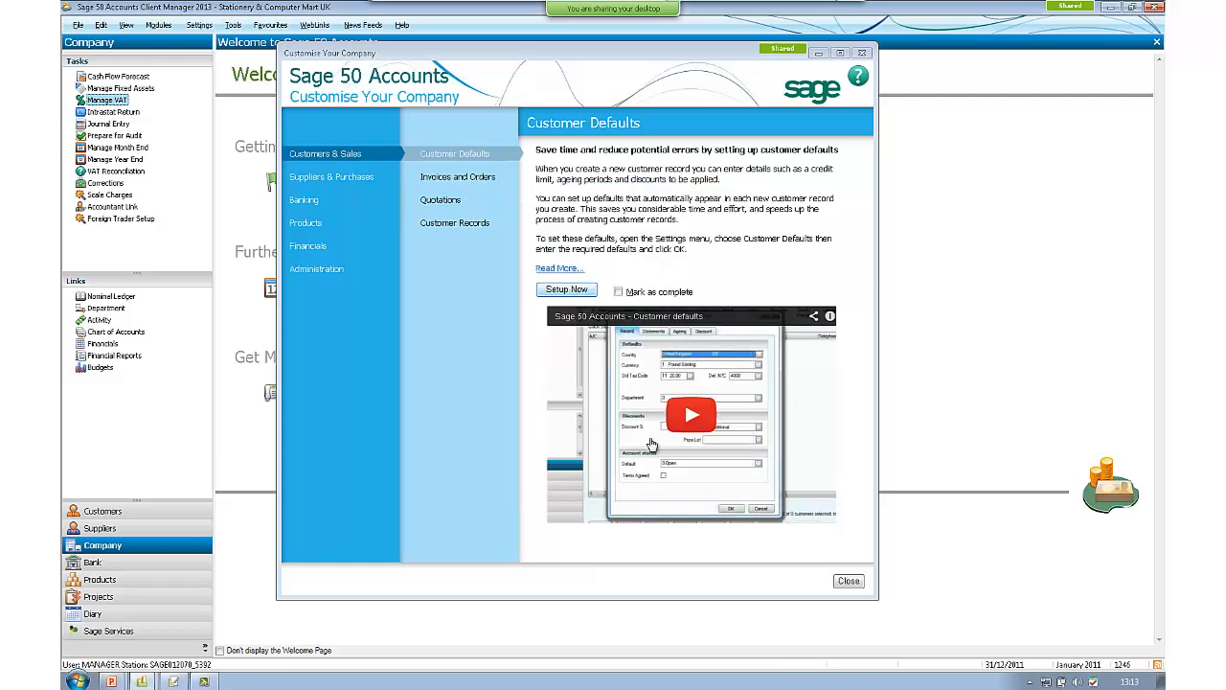
{"action": "left_click", "coordinate": [618, 292]}
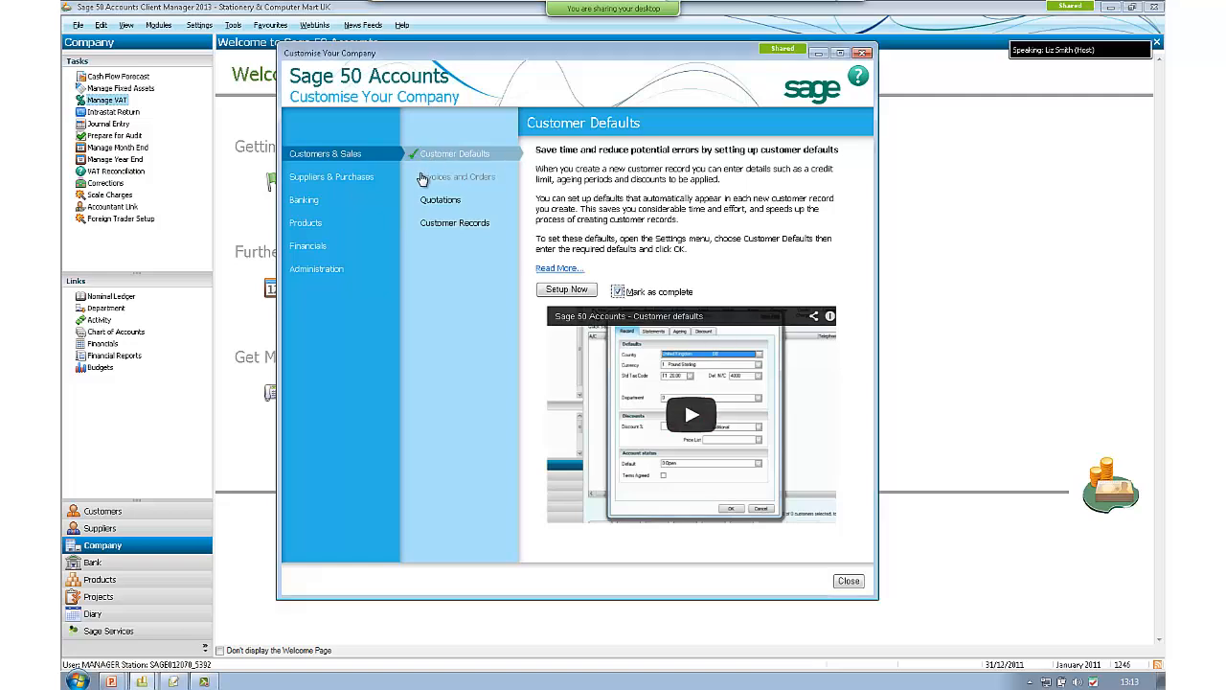
- Review the Suppliers & Purchases, Banking, Products, Financials and Administration setup pages, and close Customise Your Company
{"action": "left_click", "coordinate": [321, 178]}
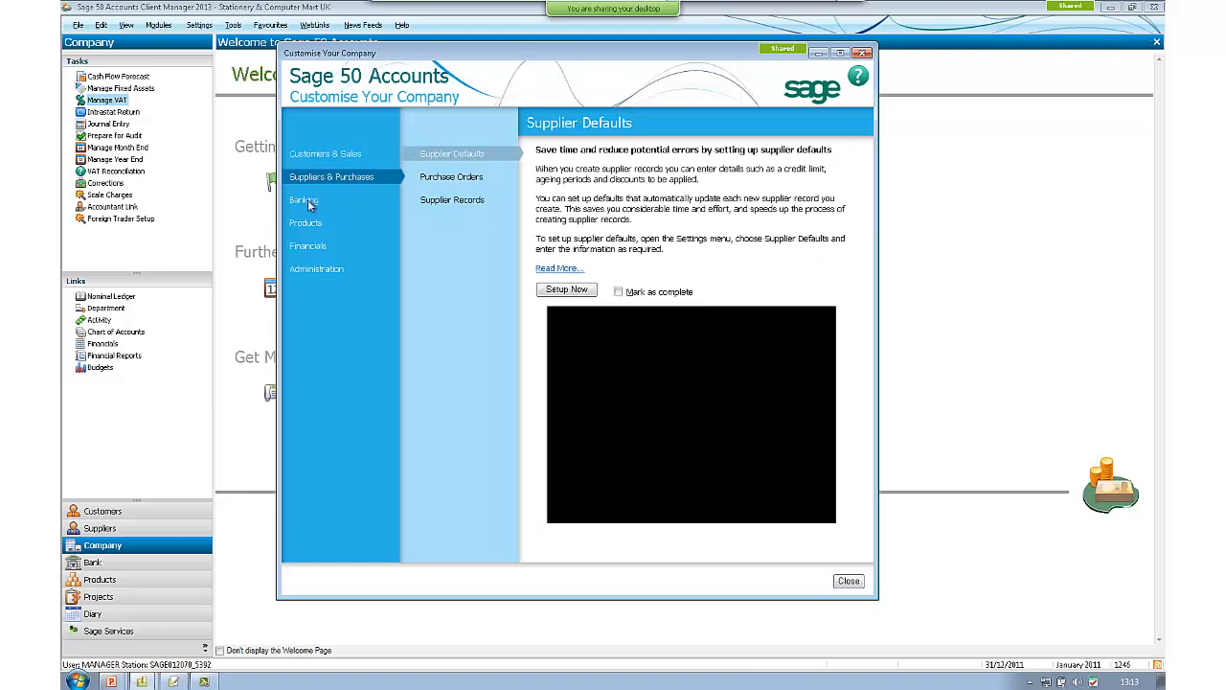
{"action": "left_click", "coordinate": [304, 201]}
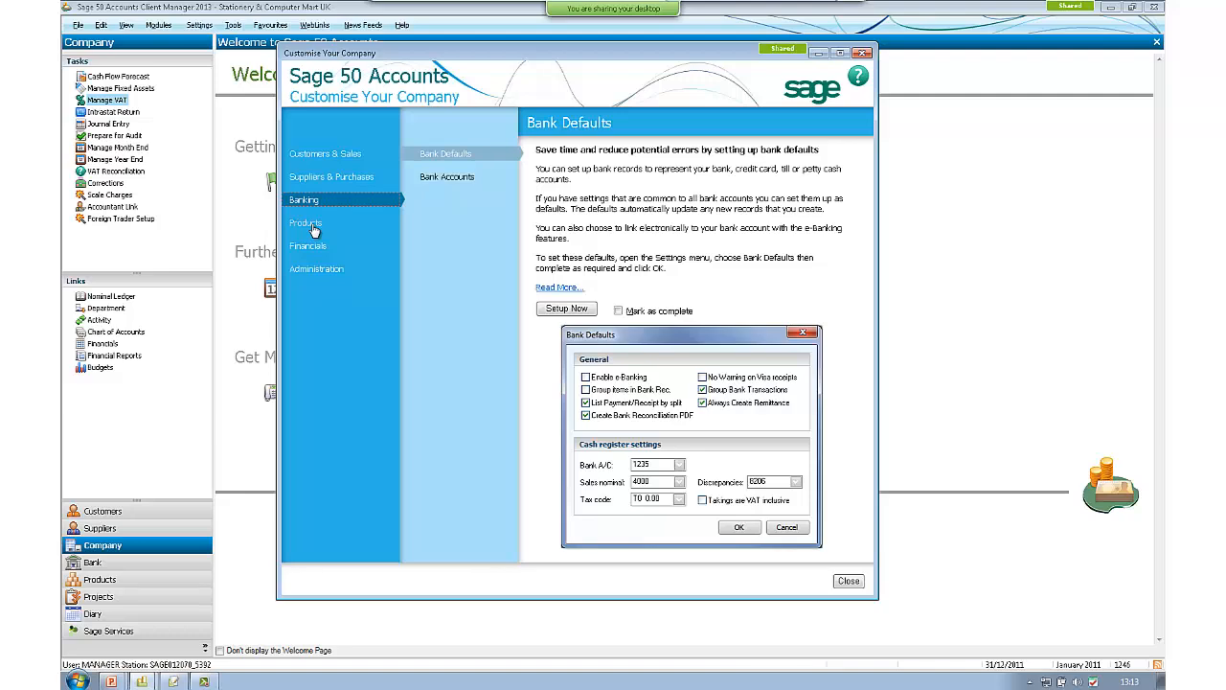
{"action": "left_click", "coordinate": [307, 224]}
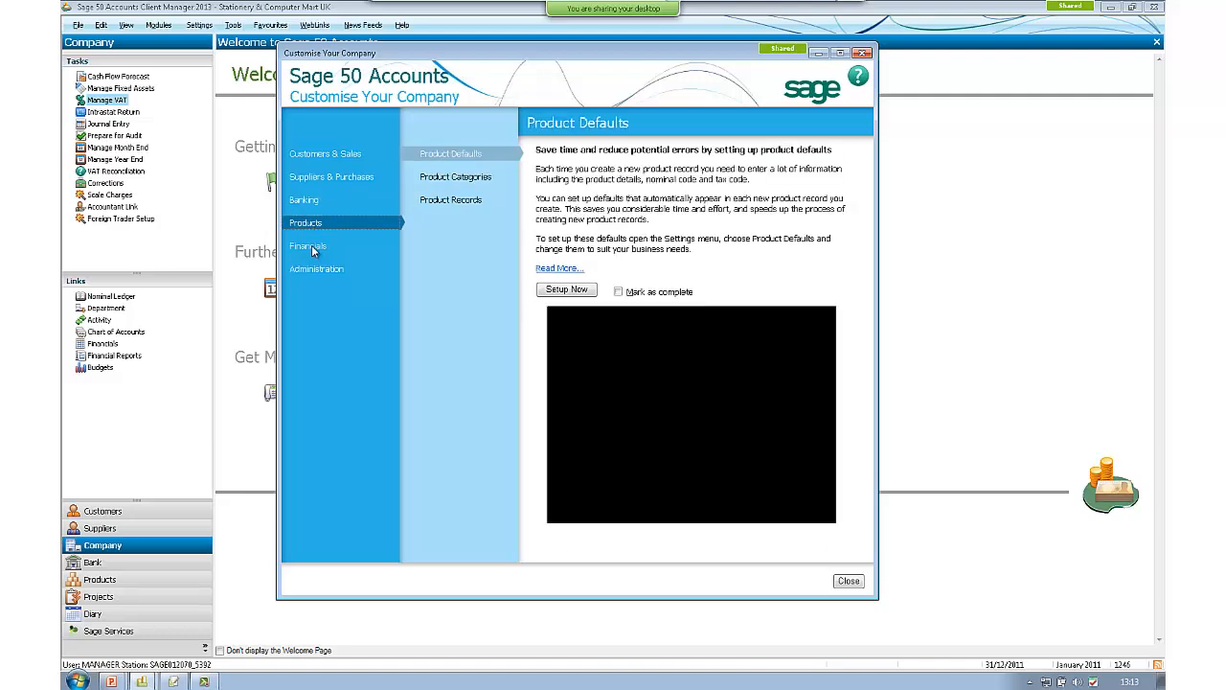
{"action": "left_click", "coordinate": [312, 248]}
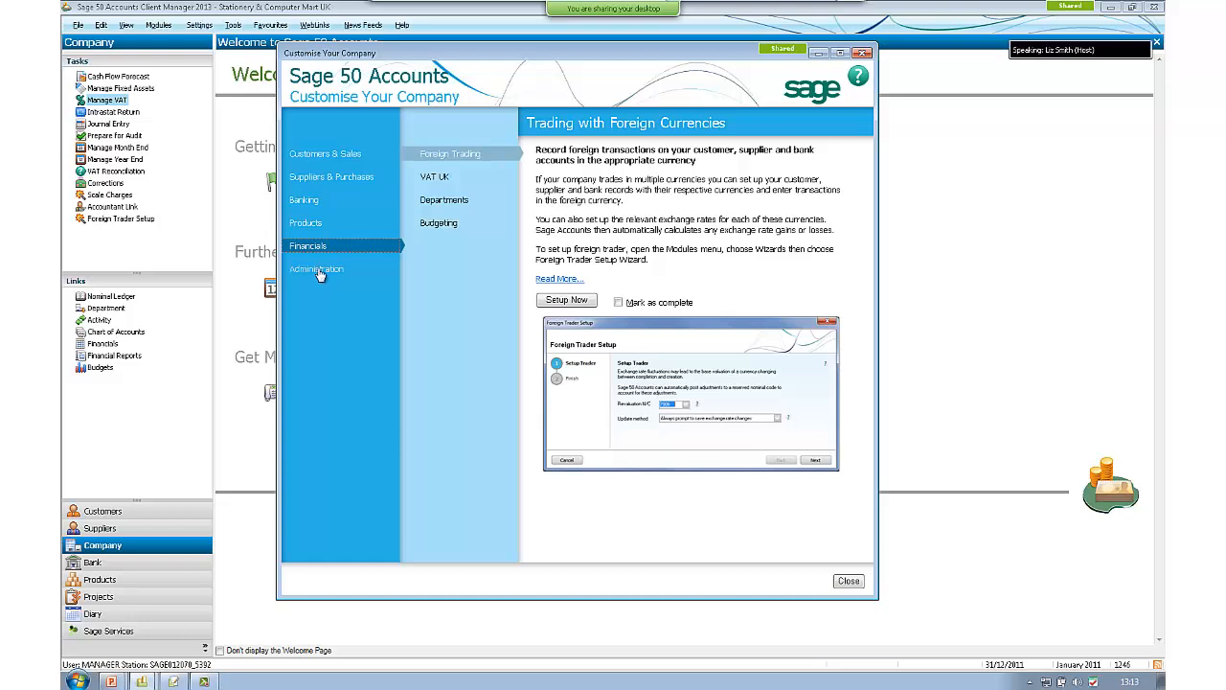
{"action": "left_click", "coordinate": [321, 272]}
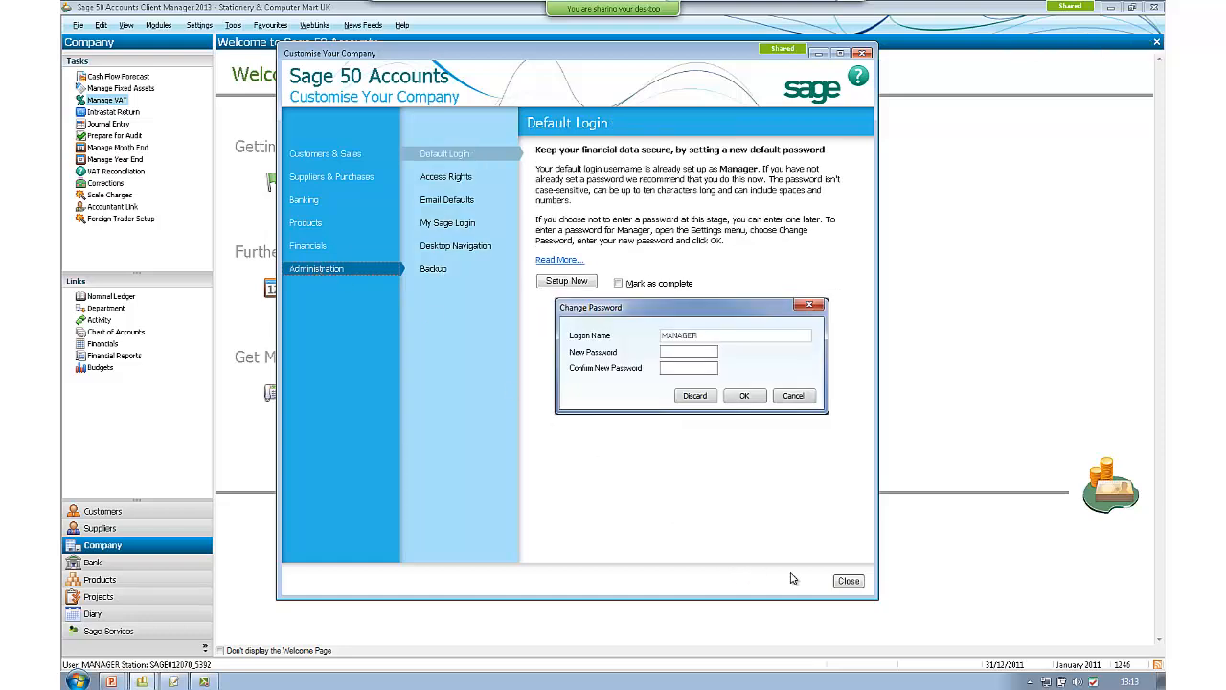
{"action": "left_click", "coordinate": [849, 582]}
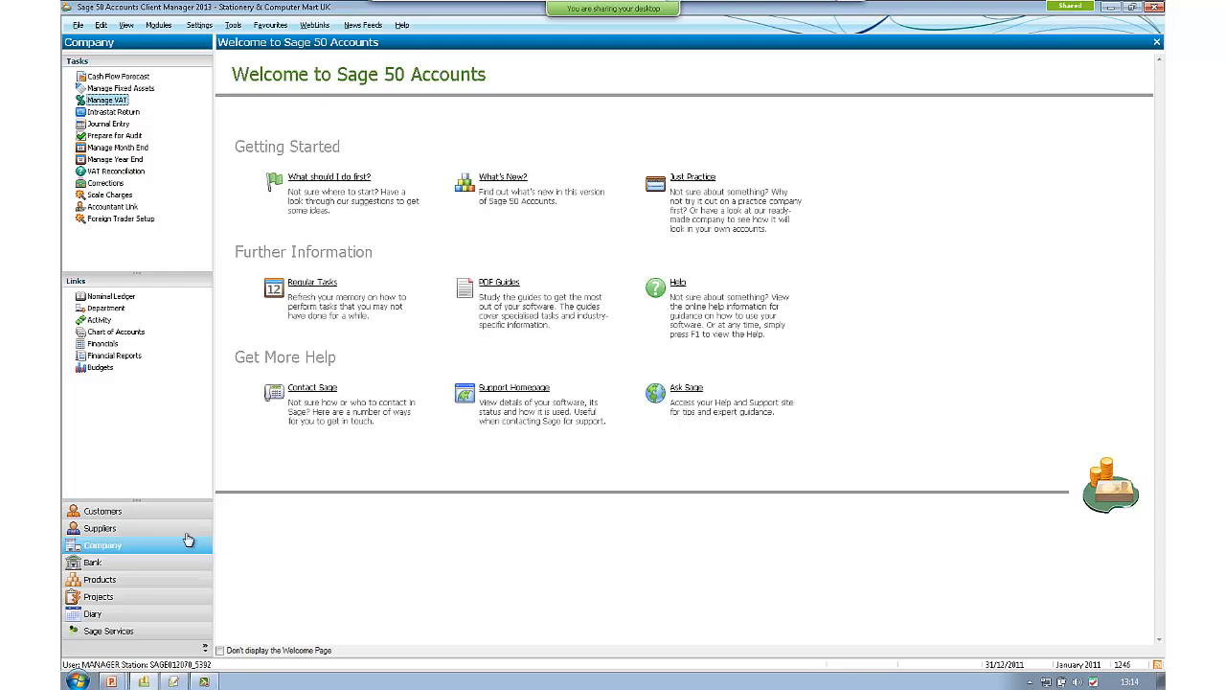
- Examine the credit control terms in the A1 Design Services customer record and close the record
{"action": "left_click", "coordinate": [134, 512]}
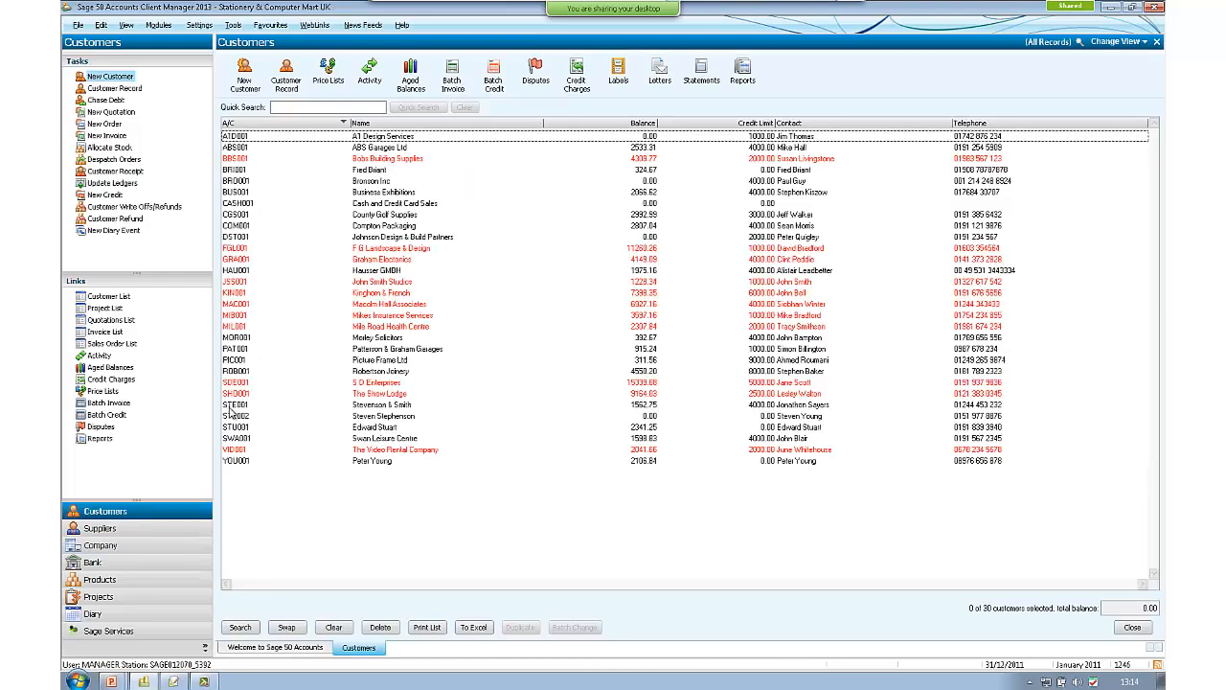
{"action": "left_click", "coordinate": [295, 136]}
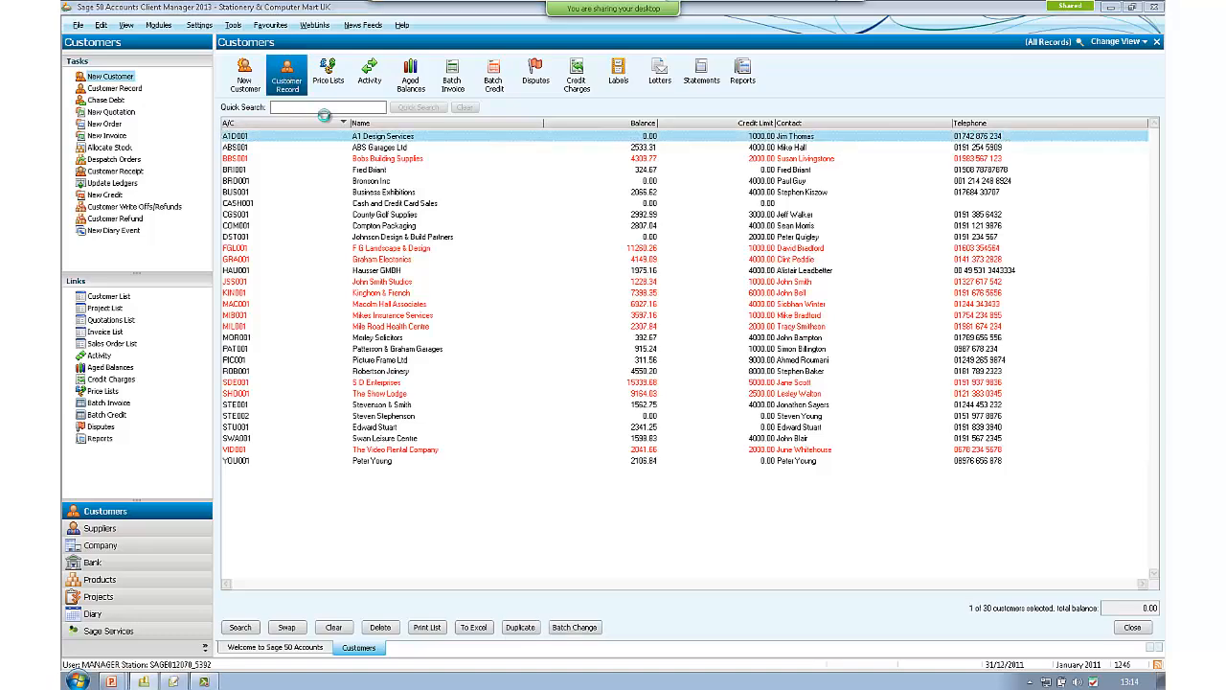
{"action": "left_click", "coordinate": [287, 77]}
{"action": "left_click", "coordinate": [182, 77]}
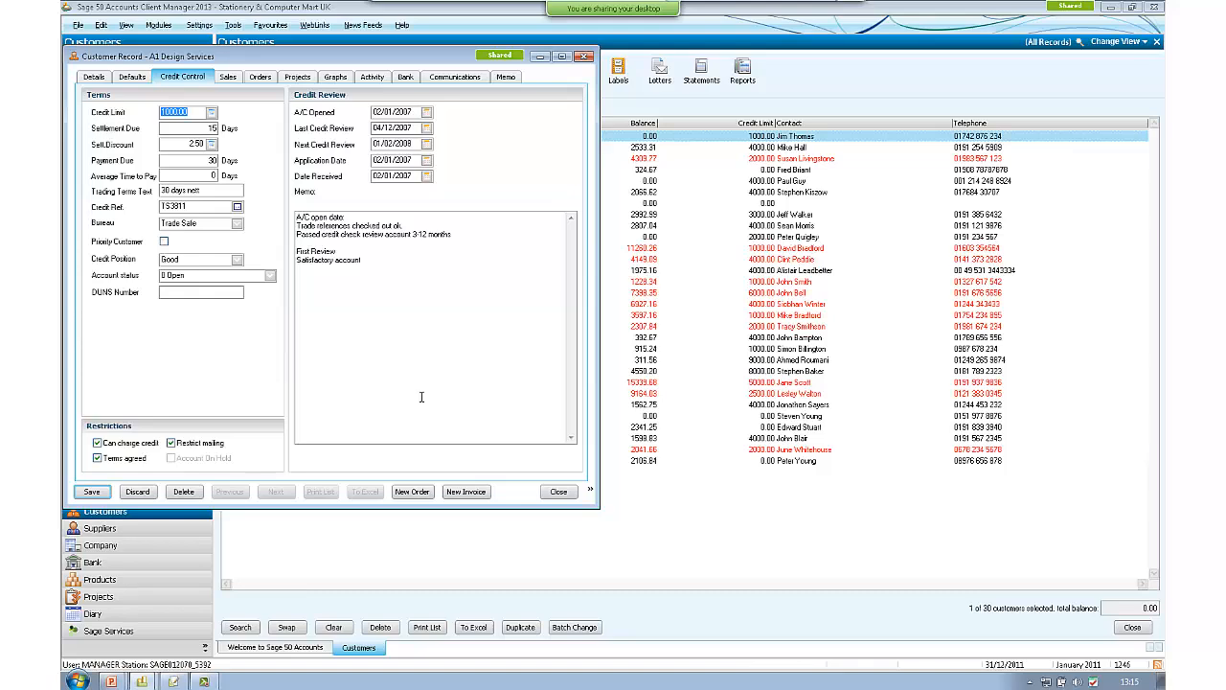
{"action": "left_click", "coordinate": [559, 492]}
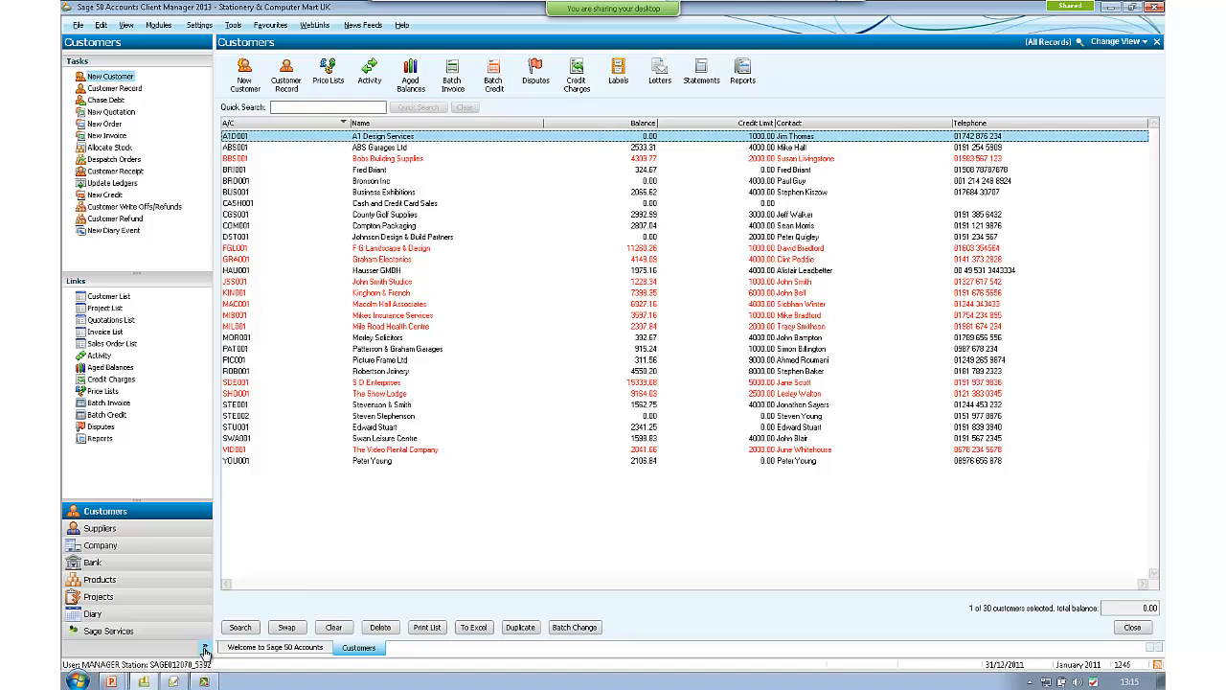
- Go through the diary to the Chase Debt list and select the ABS Garages Ltd account
{"action": "left_click", "coordinate": [93, 616]}
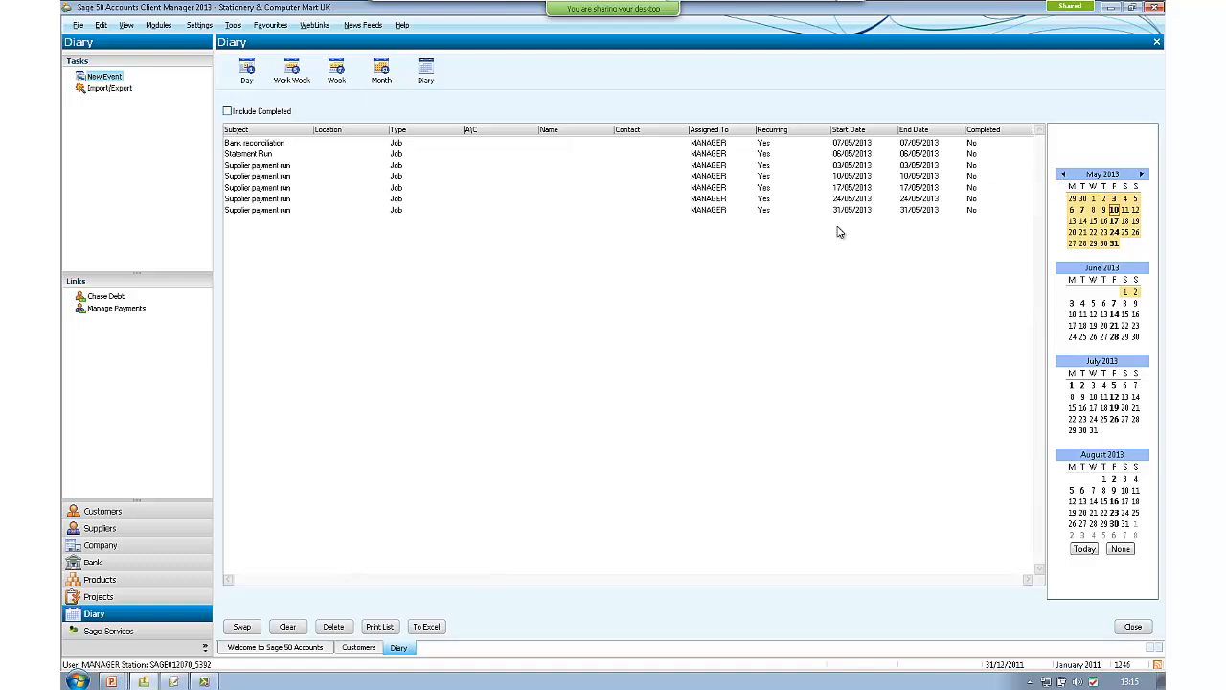
{"action": "left_click", "coordinate": [96, 300]}
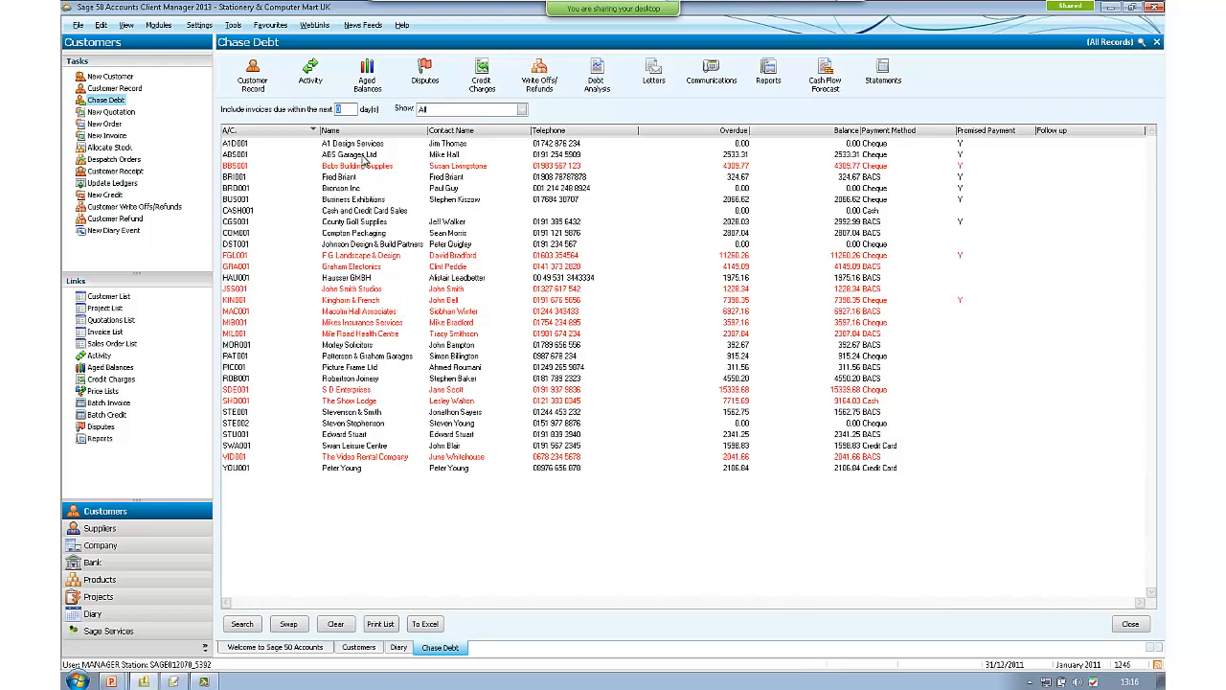
{"action": "left_click", "coordinate": [364, 157]}
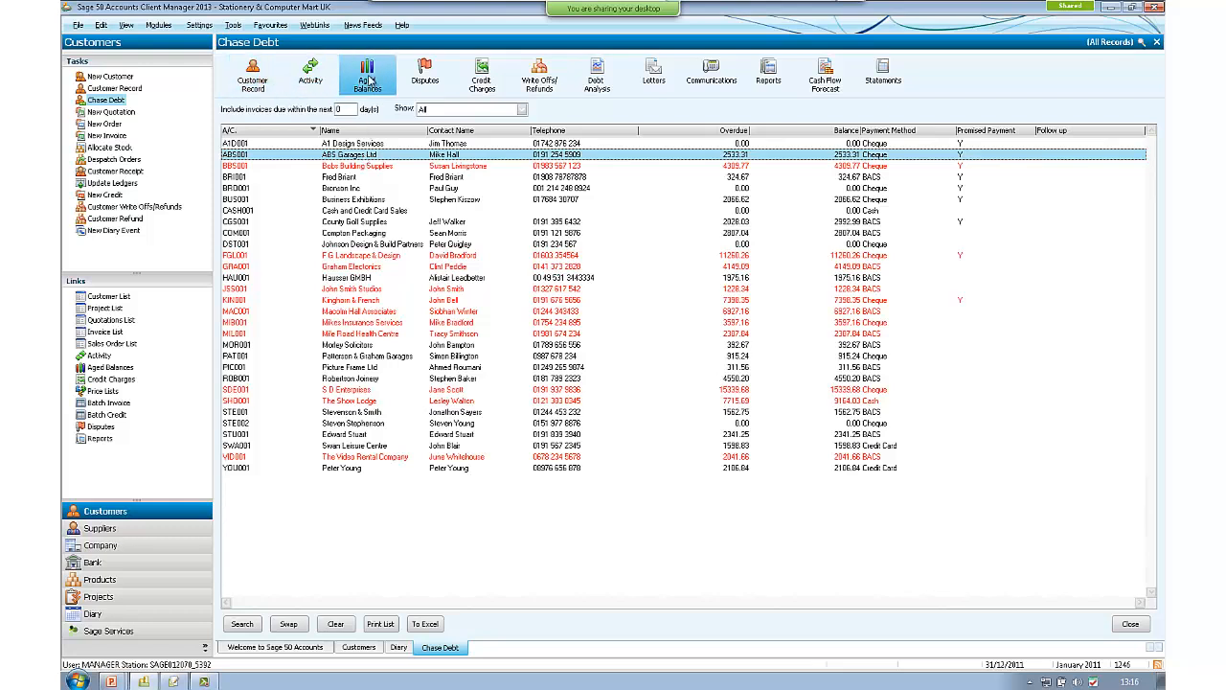
- Look at the first pages of the Credit Charges and Write Off, Refund and Returns wizards, exiting each without processing
{"action": "left_click", "coordinate": [496, 77]}
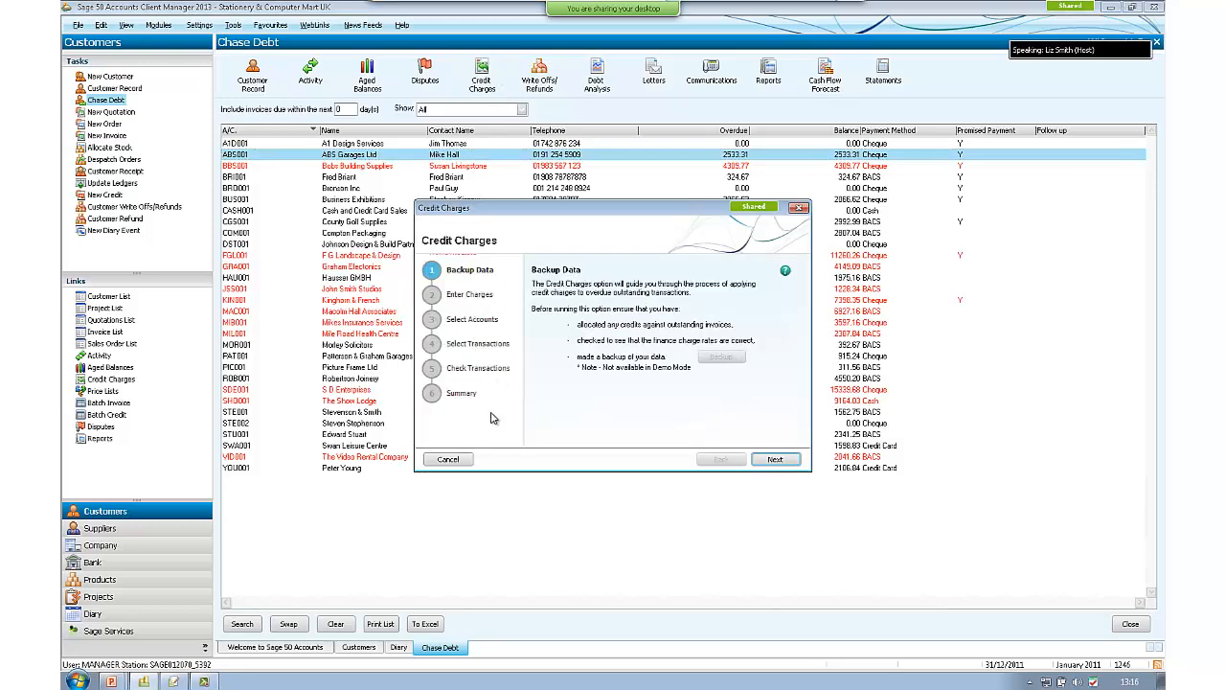
{"action": "left_click", "coordinate": [798, 209]}
{"action": "left_click", "coordinate": [616, 379]}
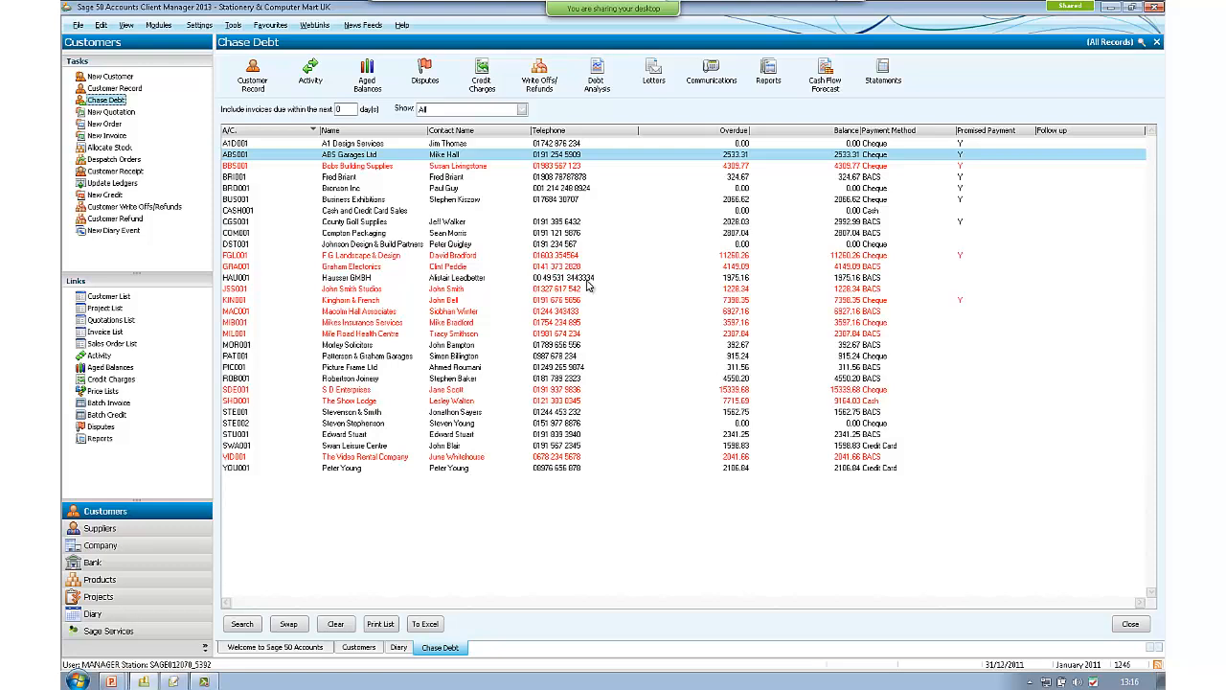
{"action": "left_click", "coordinate": [539, 80]}
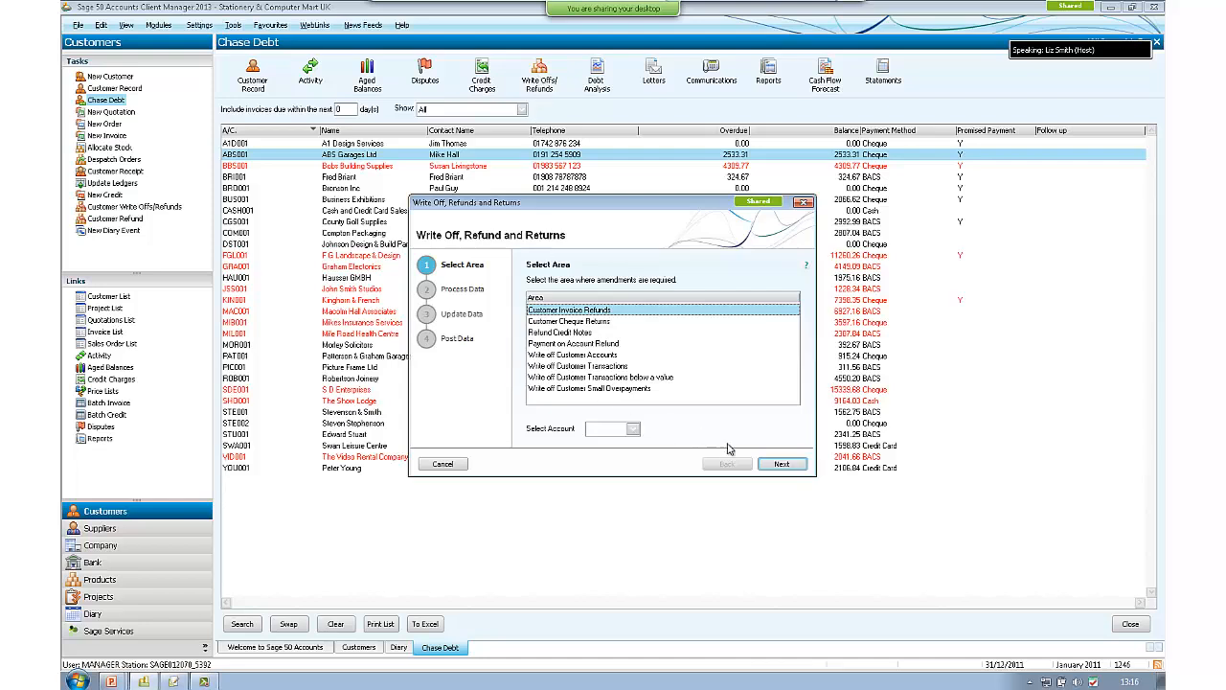
{"action": "left_click", "coordinate": [448, 465]}
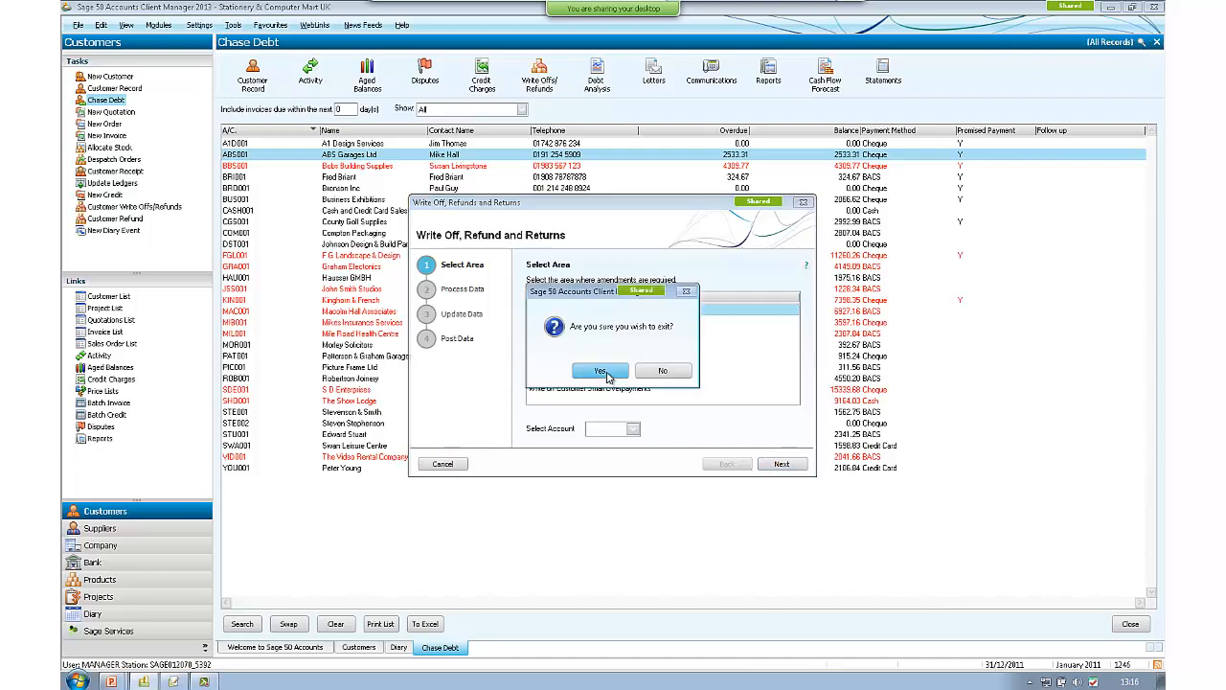
{"action": "left_click", "coordinate": [599, 371]}
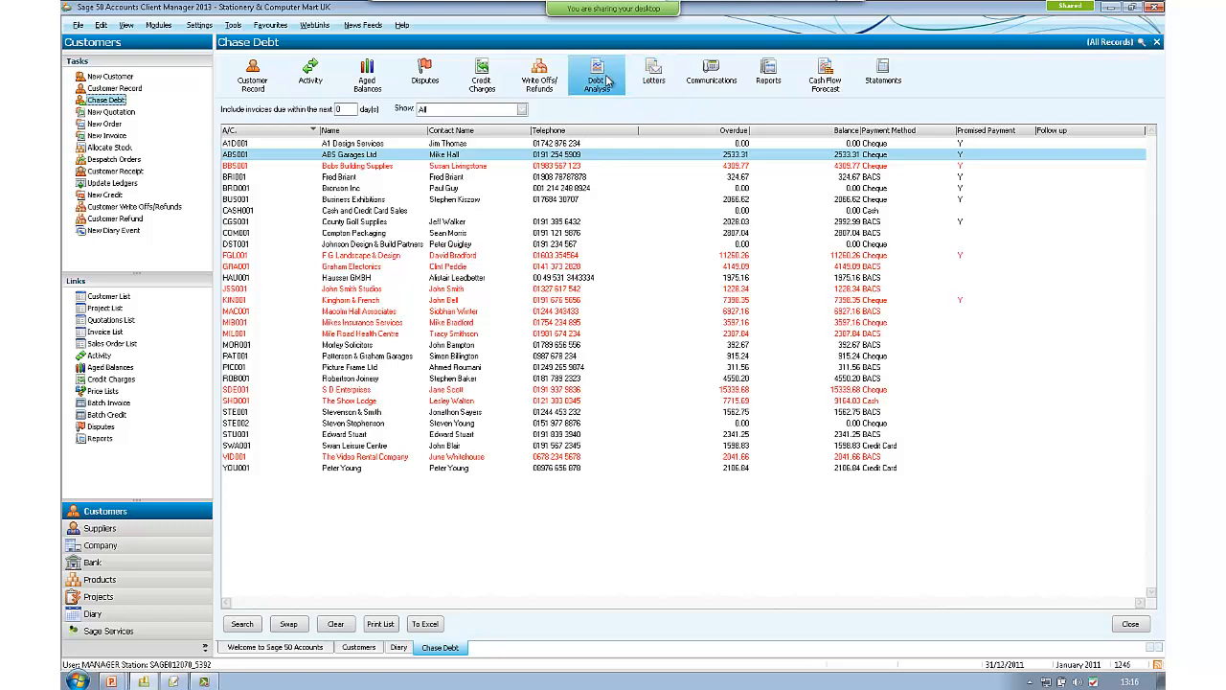
- Sort the debtors by overdue amount, highest first, and examine the available chase letters in a maximised Letters window
{"action": "left_click", "coordinate": [697, 133]}
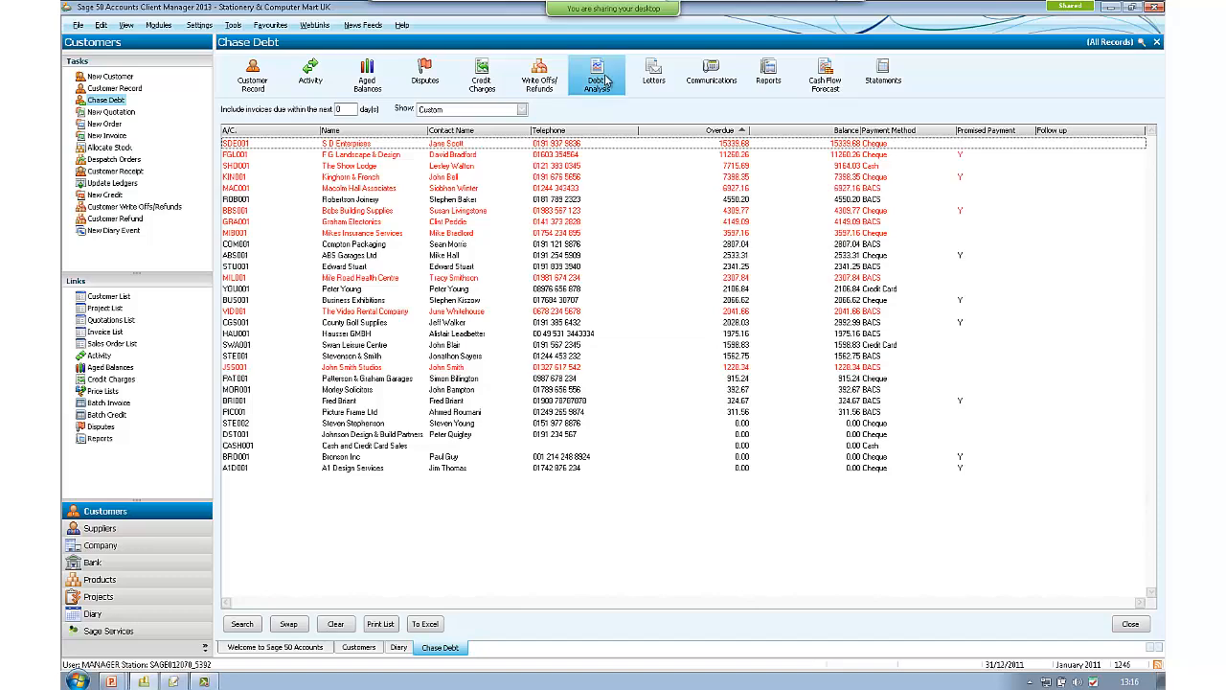
{"action": "left_click", "coordinate": [653, 77]}
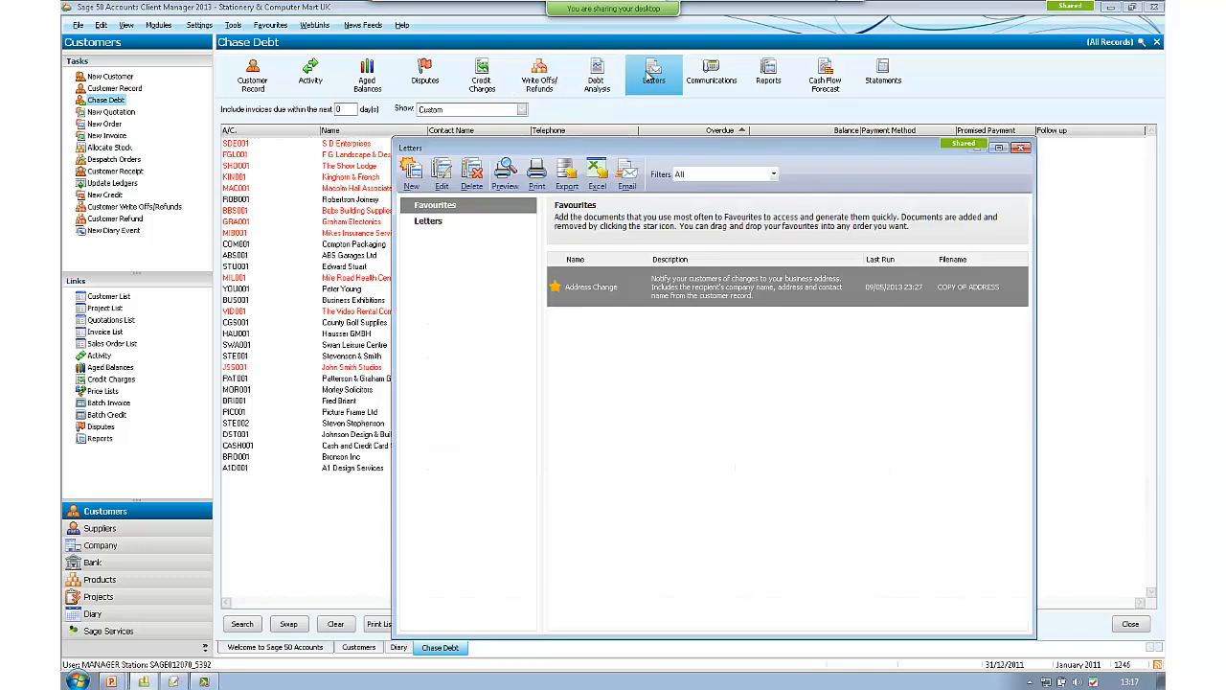
{"action": "left_click", "coordinate": [445, 221]}
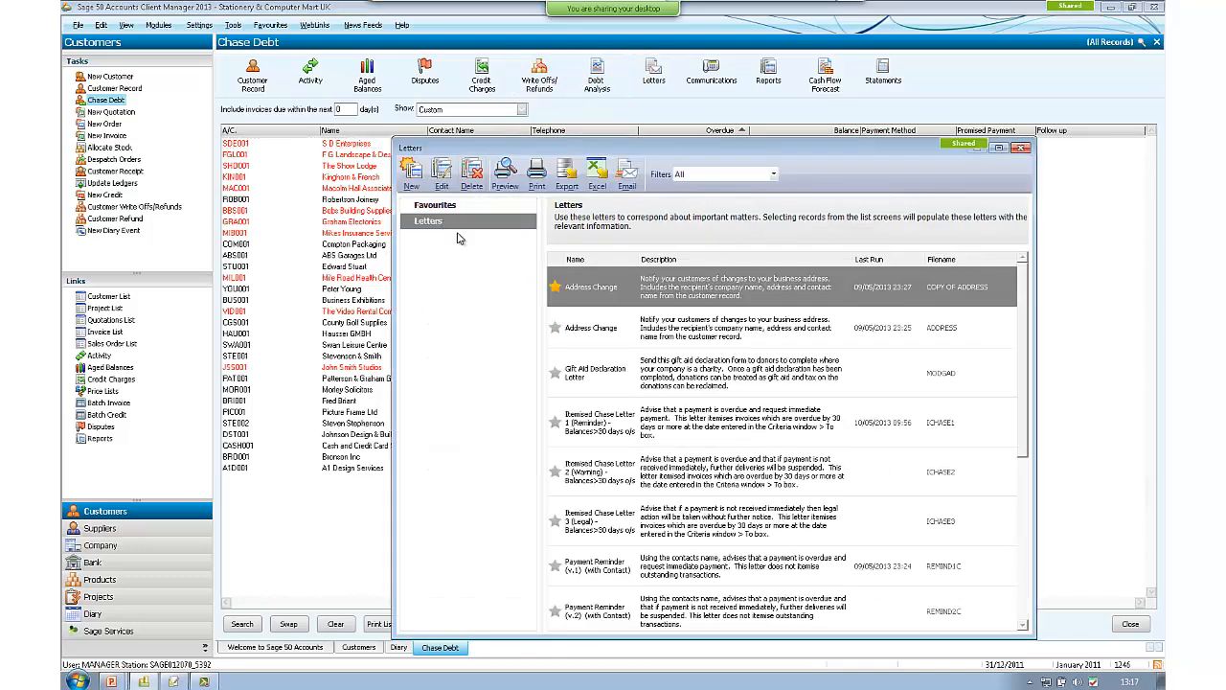
{"action": "mouse_move", "coordinate": [597, 439]}
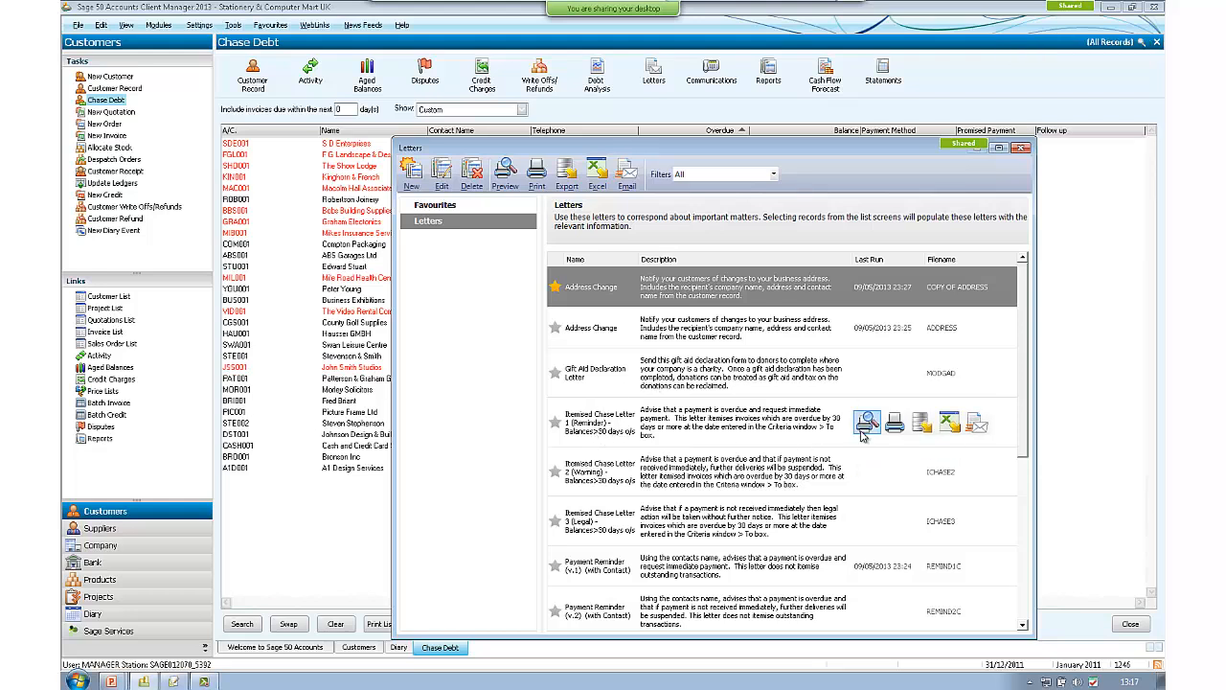
{"action": "mouse_move", "coordinate": [866, 426]}
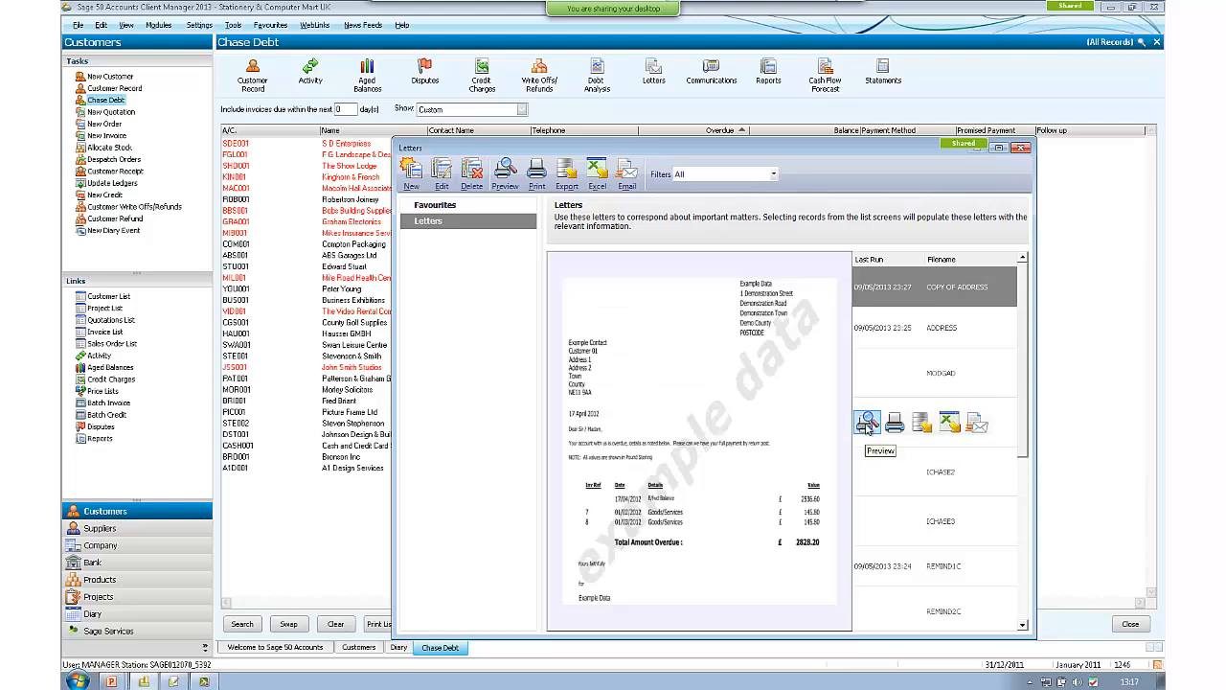
{"action": "left_click", "coordinate": [998, 147]}
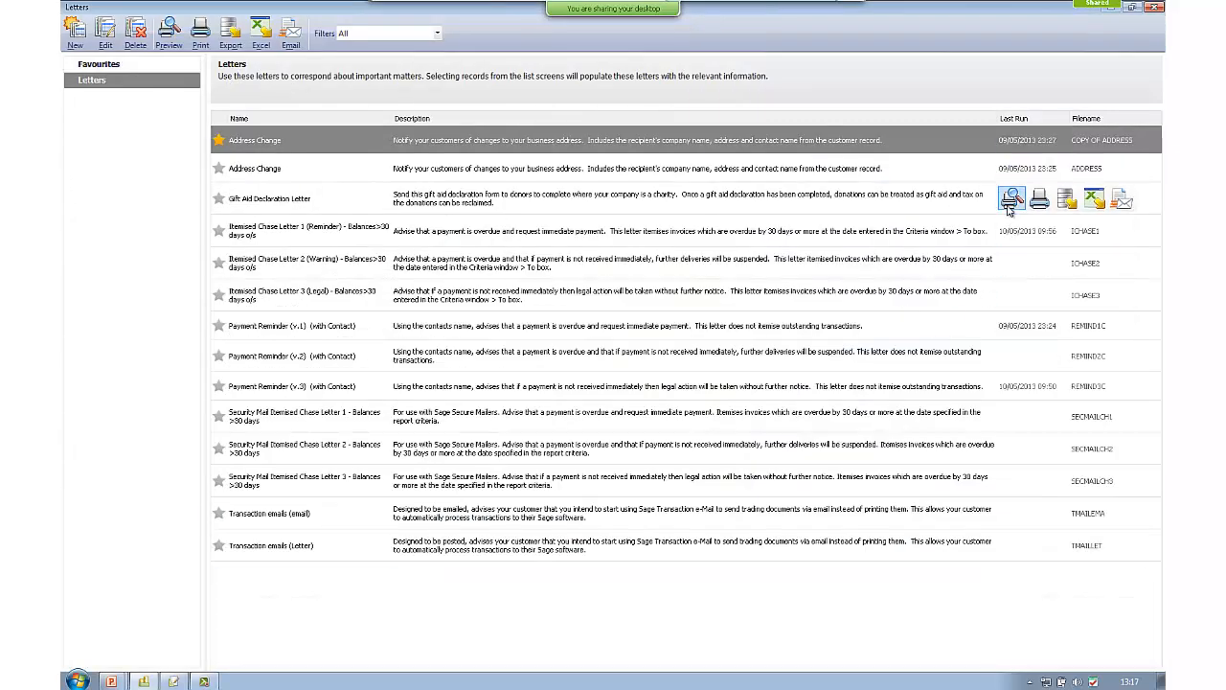
{"action": "mouse_move", "coordinate": [1011, 202]}
{"action": "mouse_move", "coordinate": [1008, 308]}
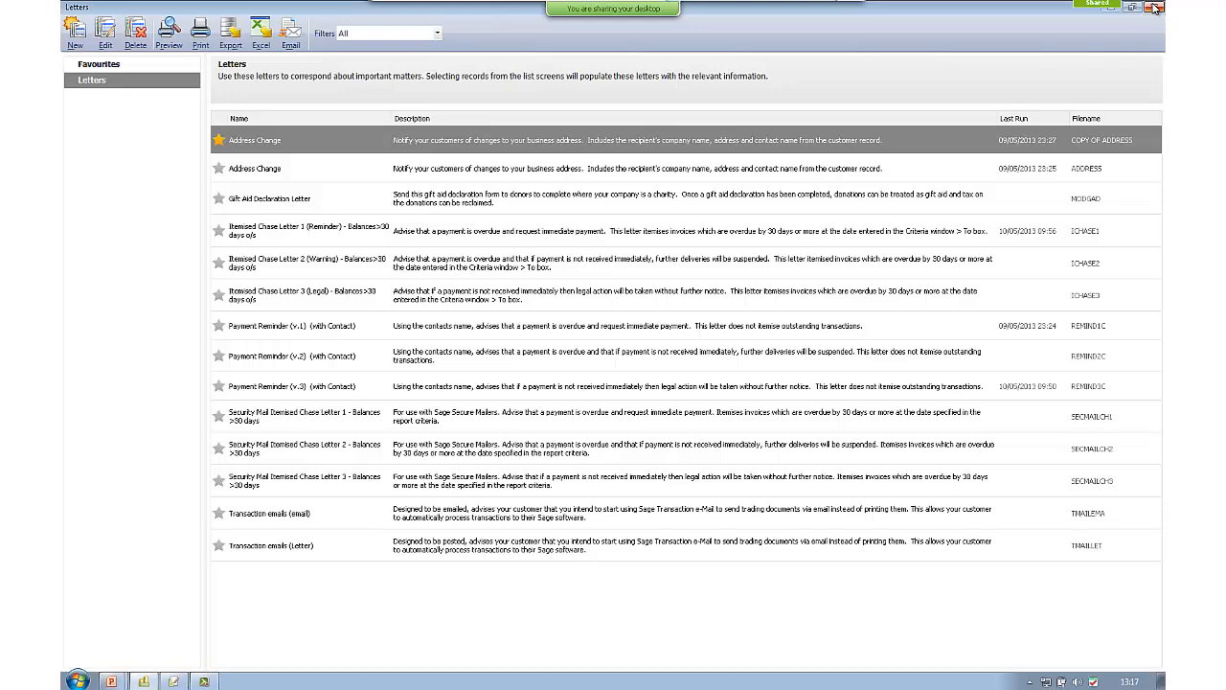
- Close the Letters window, the Chase Debt list and the Diary to return to the customer list
{"action": "left_click", "coordinate": [1155, 7]}
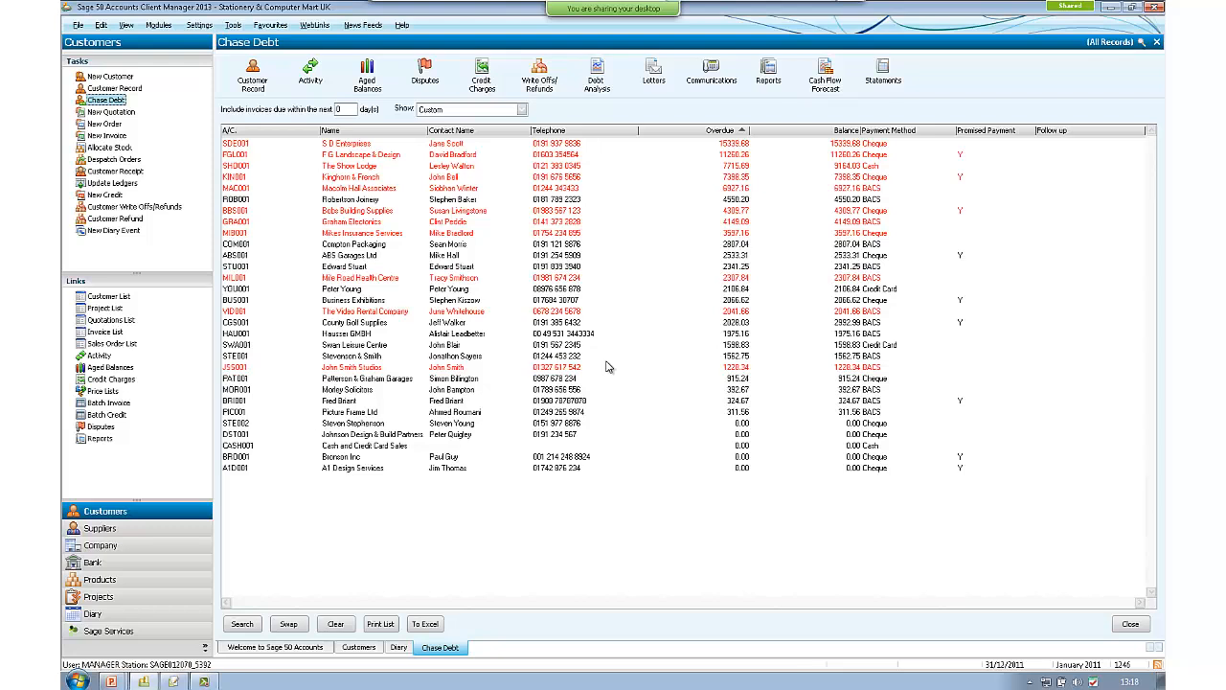
{"action": "left_click", "coordinate": [1131, 624]}
{"action": "left_click", "coordinate": [1131, 625]}
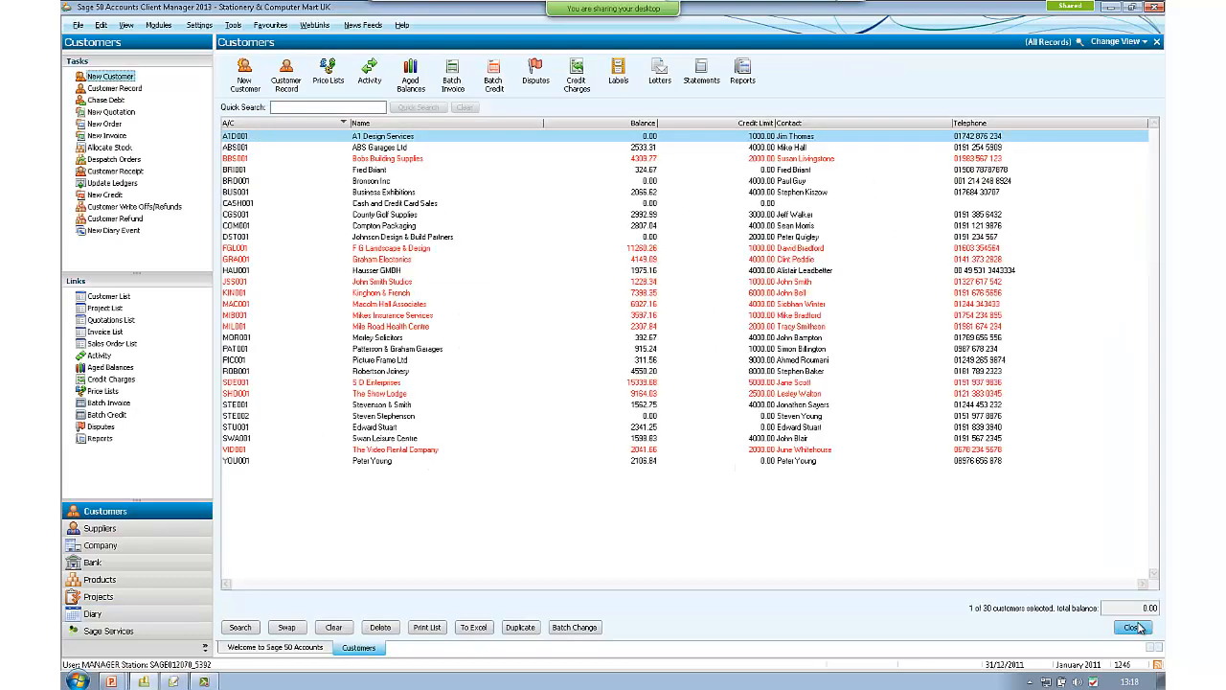
- Switch from the customer list to the bank accounts and look through the Bank Current Account record's account details, bank details, contact and activity
{"action": "left_click", "coordinate": [1132, 625]}
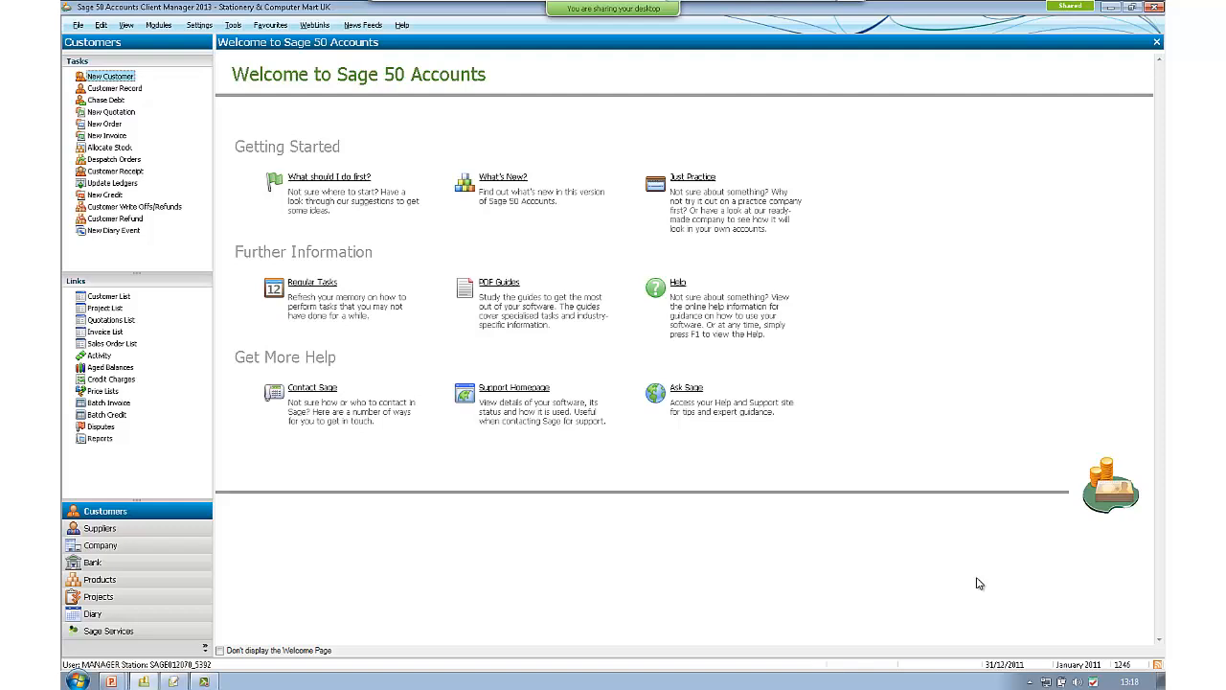
{"action": "left_click", "coordinate": [148, 562]}
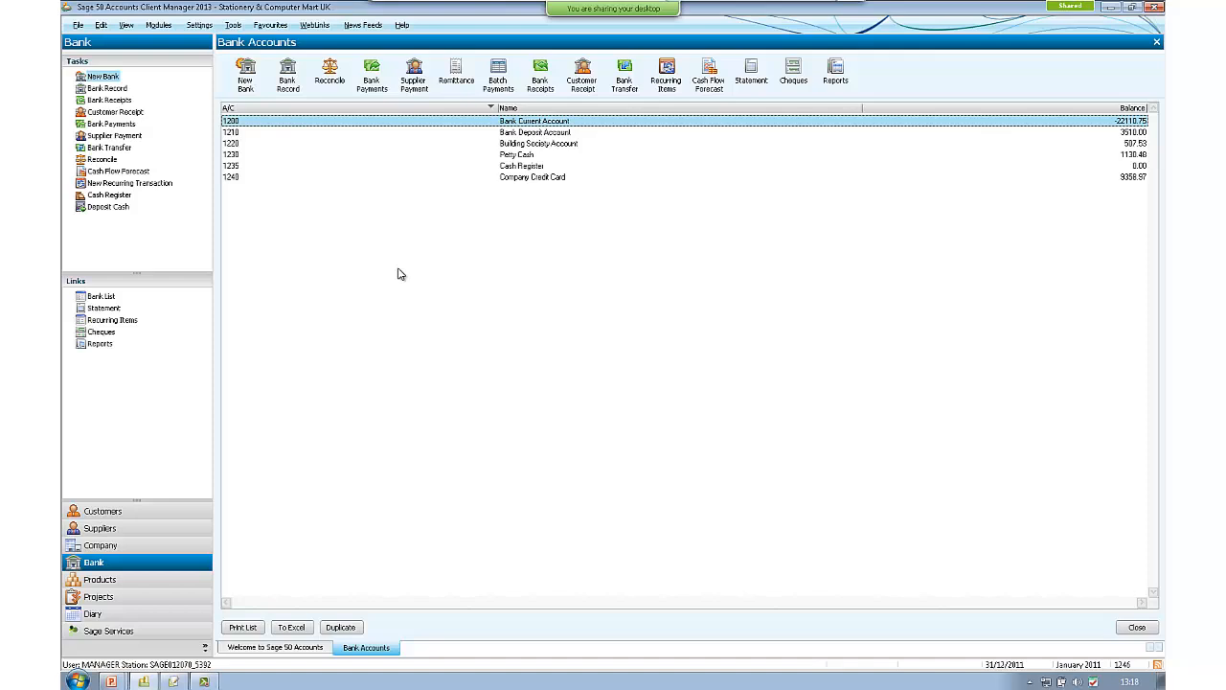
{"action": "double_click", "coordinate": [431, 122]}
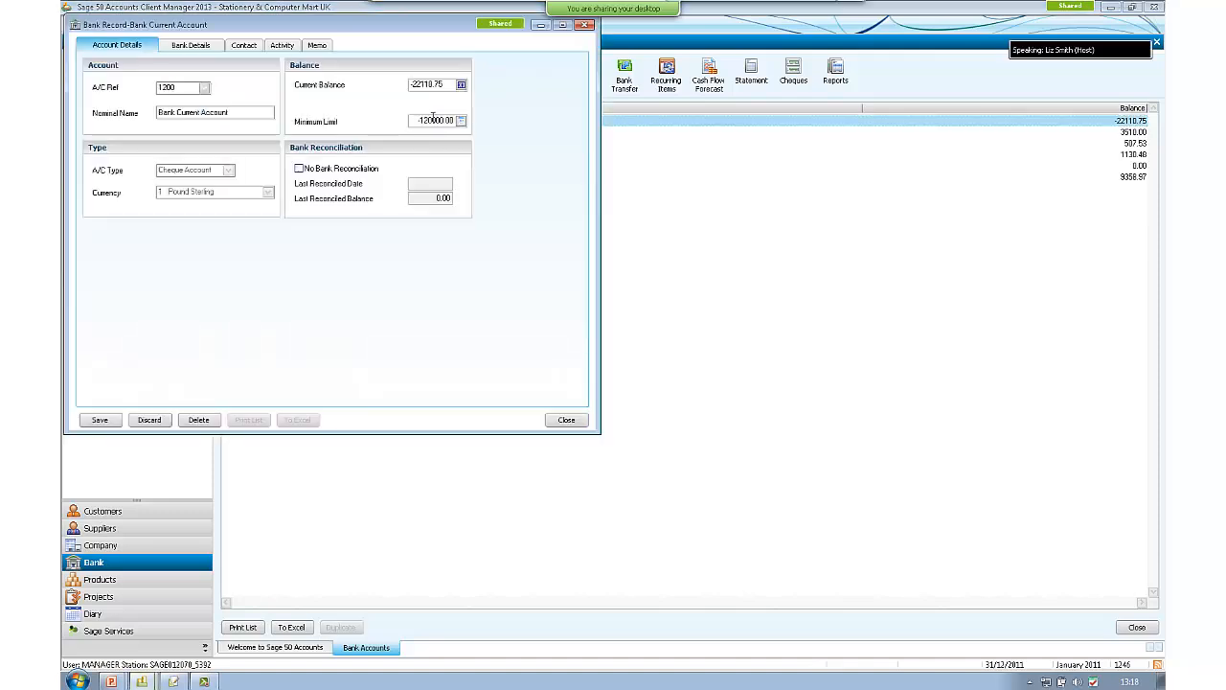
{"action": "left_click", "coordinate": [188, 46]}
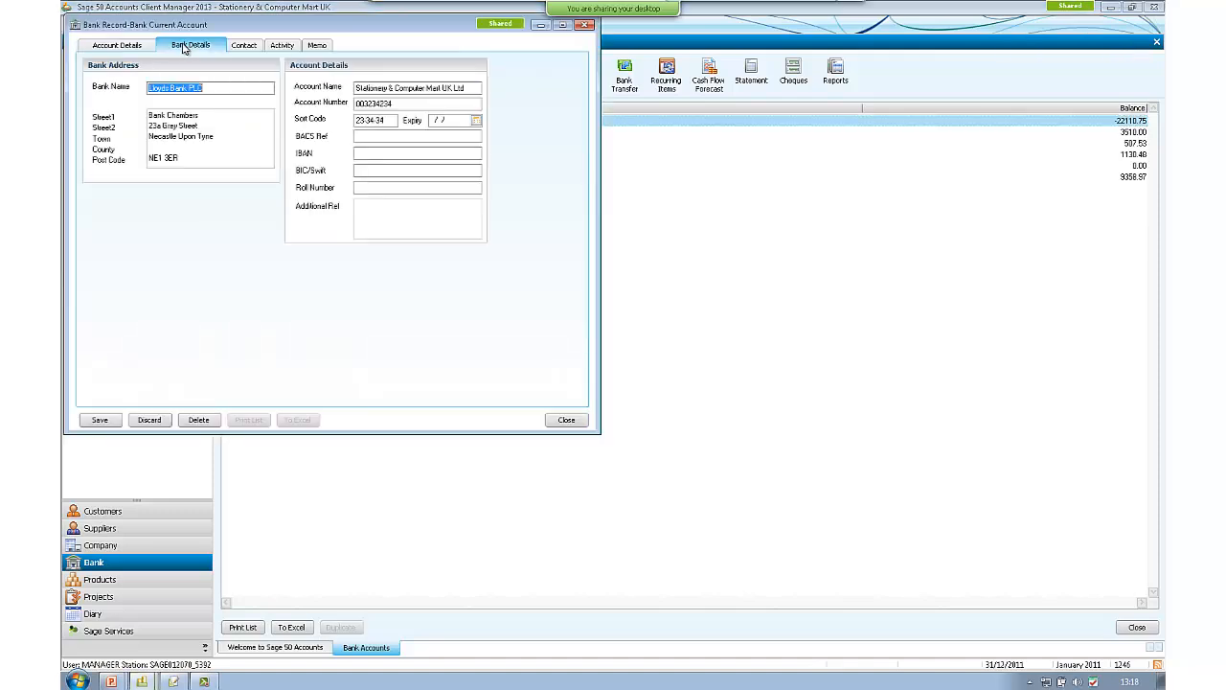
{"action": "left_click", "coordinate": [243, 46]}
{"action": "left_click", "coordinate": [282, 47]}
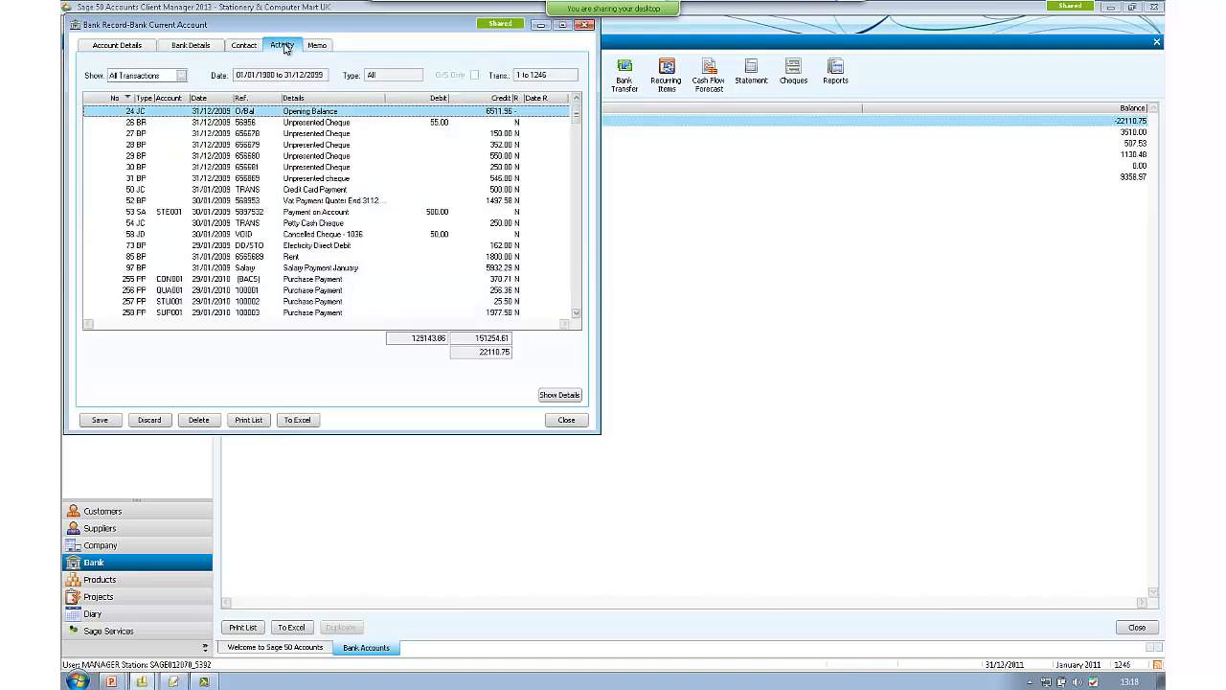
{"action": "left_click", "coordinate": [567, 420]}
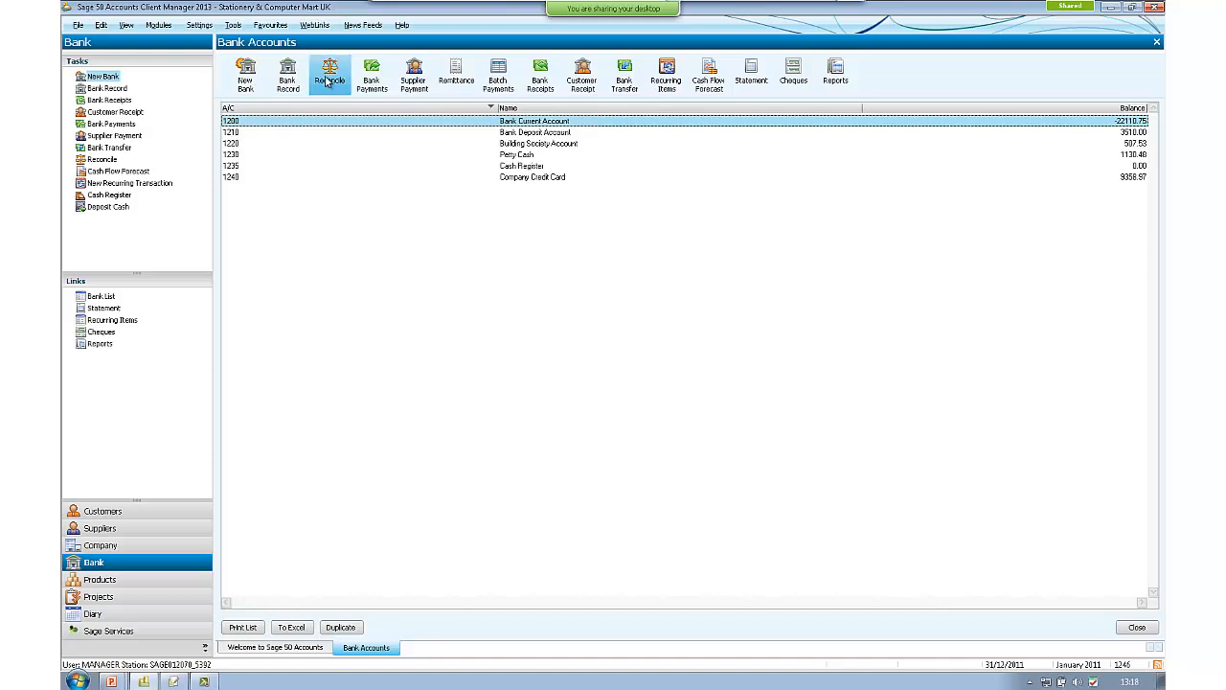
- Open the Bank Current Account reconciliation with the default statement summary in an enlarged window, and review the summary without editing it
{"action": "left_click", "coordinate": [327, 77]}
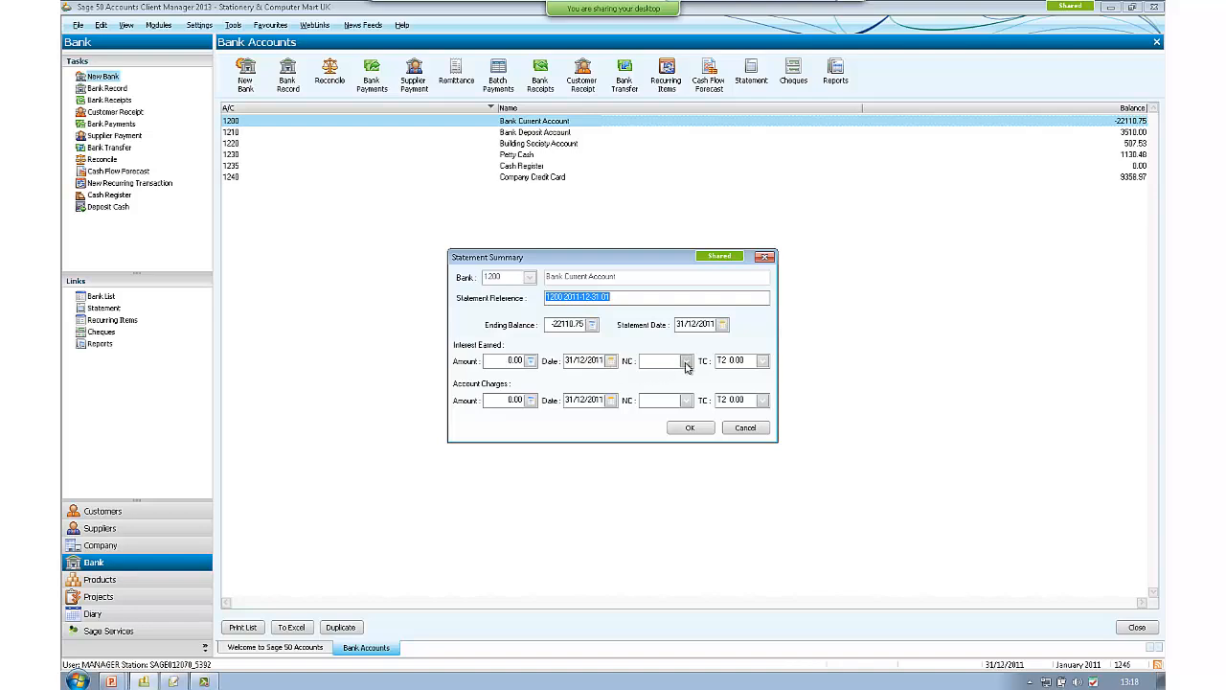
{"action": "left_click", "coordinate": [689, 428]}
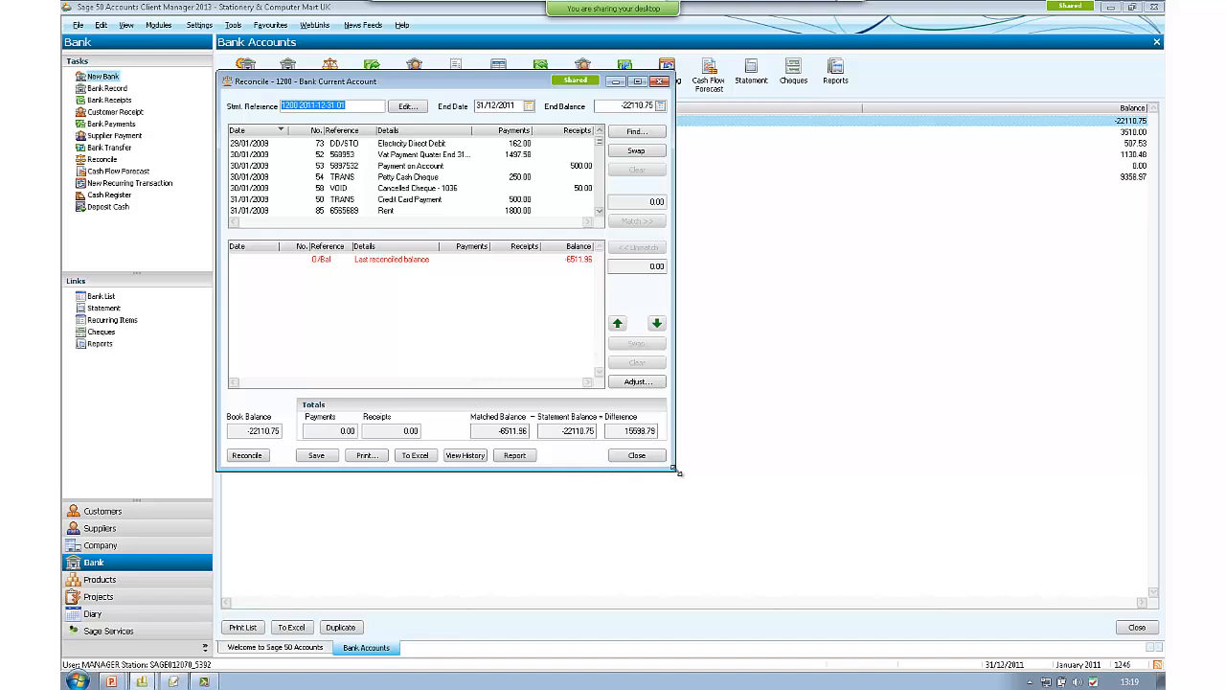
{"action": "left_click_drag", "start_coordinate": [675, 469], "coordinate": [1009, 606]}
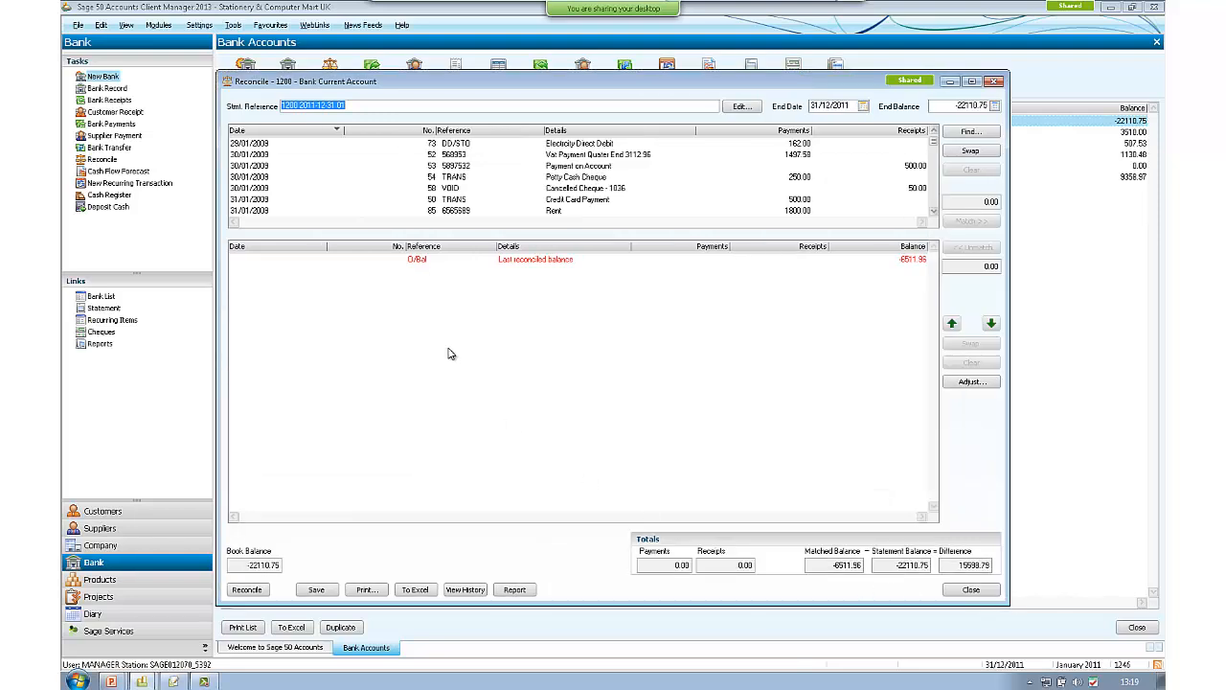
{"action": "left_click", "coordinate": [752, 108]}
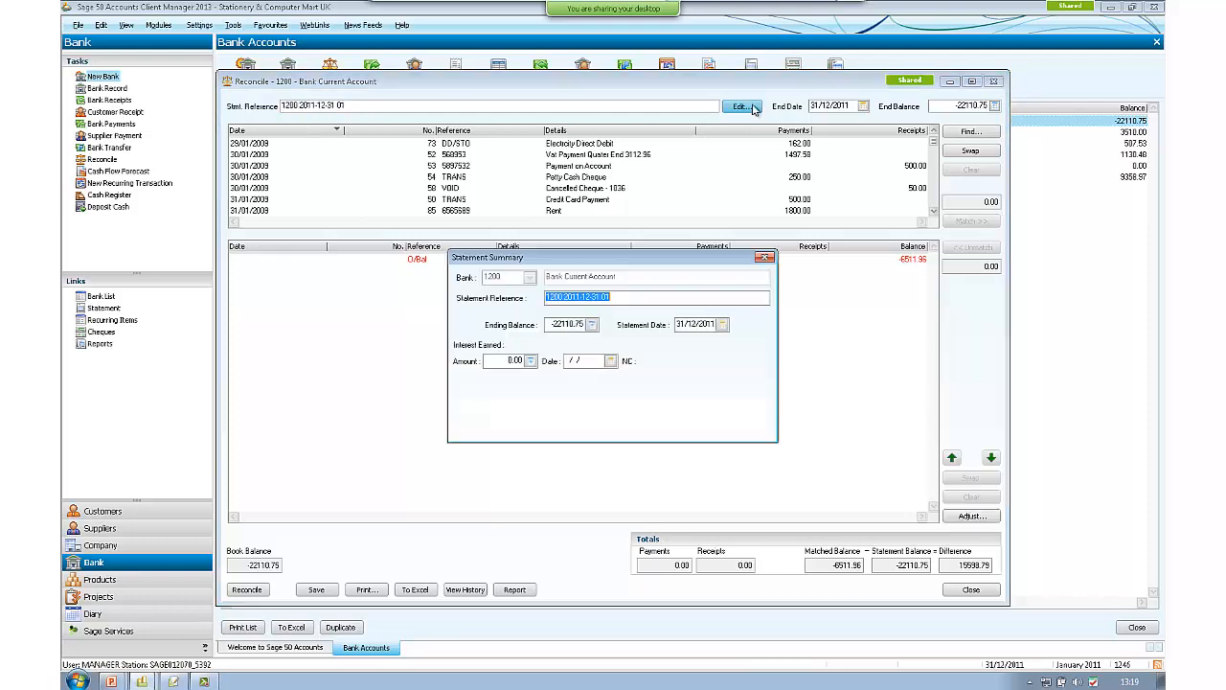
{"action": "left_click", "coordinate": [766, 258]}
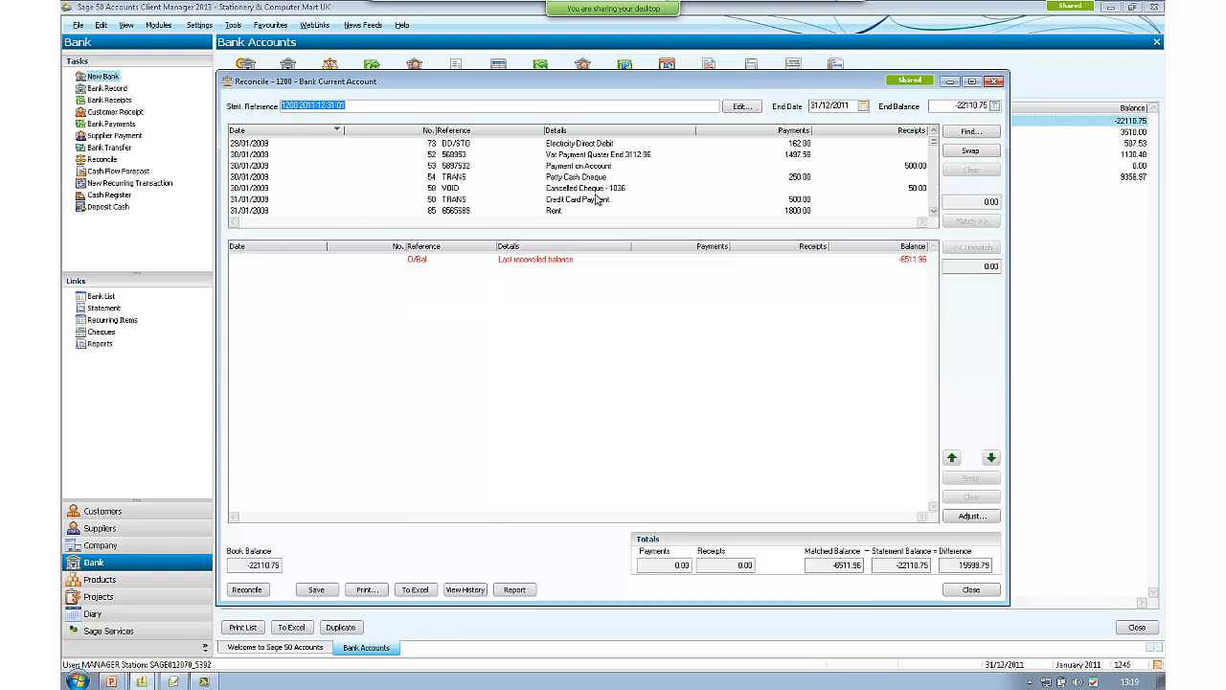
- Match the Cancelled Cheque - 1036 and Payment on Account transactions dated 30/01/2009 to the bank statement
{"action": "double_click", "coordinate": [566, 189]}
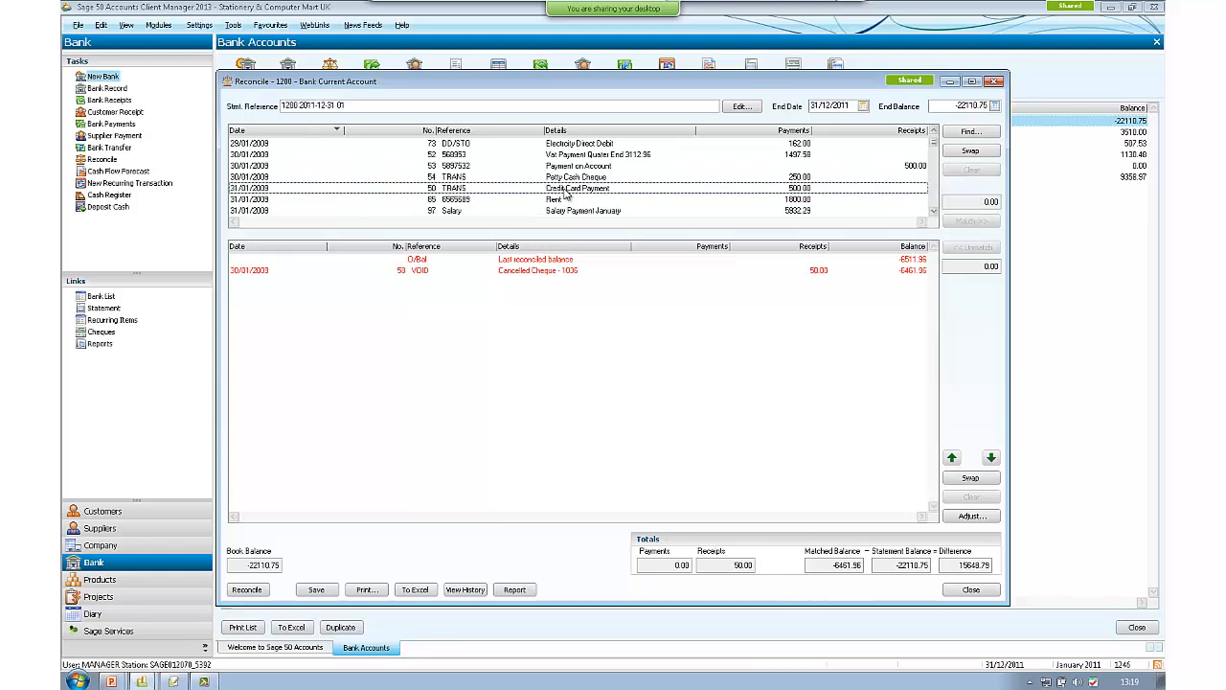
{"action": "left_click", "coordinate": [564, 169]}
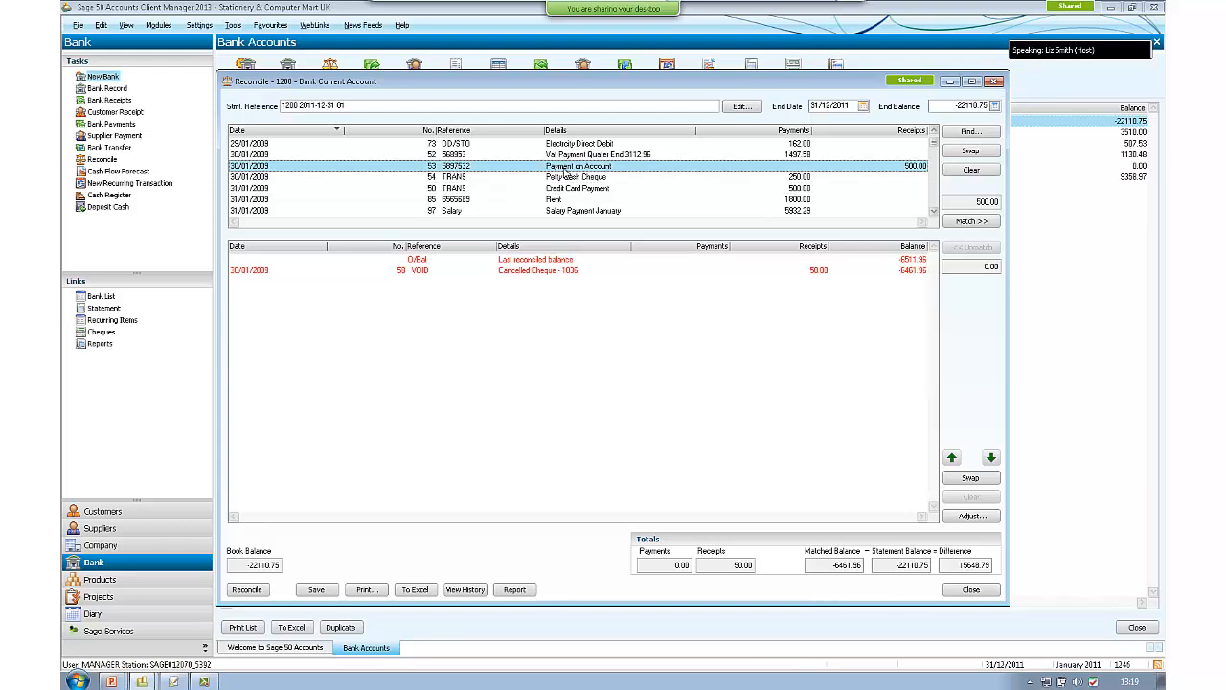
{"action": "double_click", "coordinate": [566, 169]}
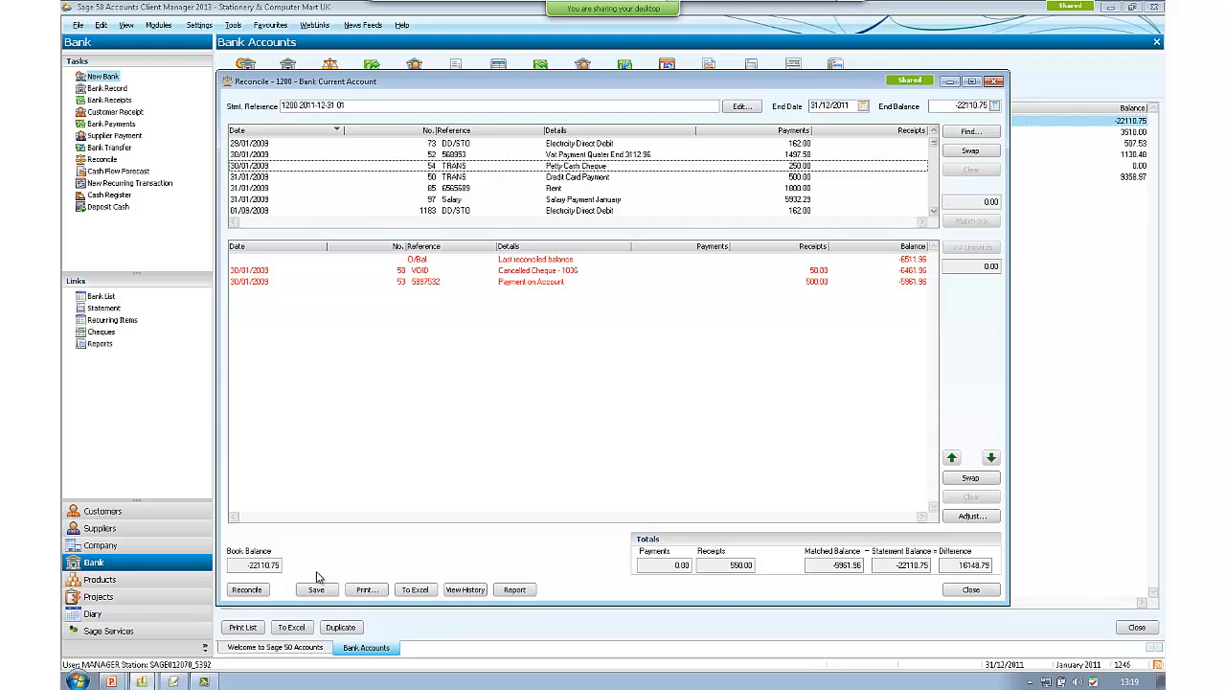
- Export the bank reconciliation to Excel, examine its unmatched and matched items in a maximised window, and close the workbook without saving
{"action": "left_click", "coordinate": [417, 593]}
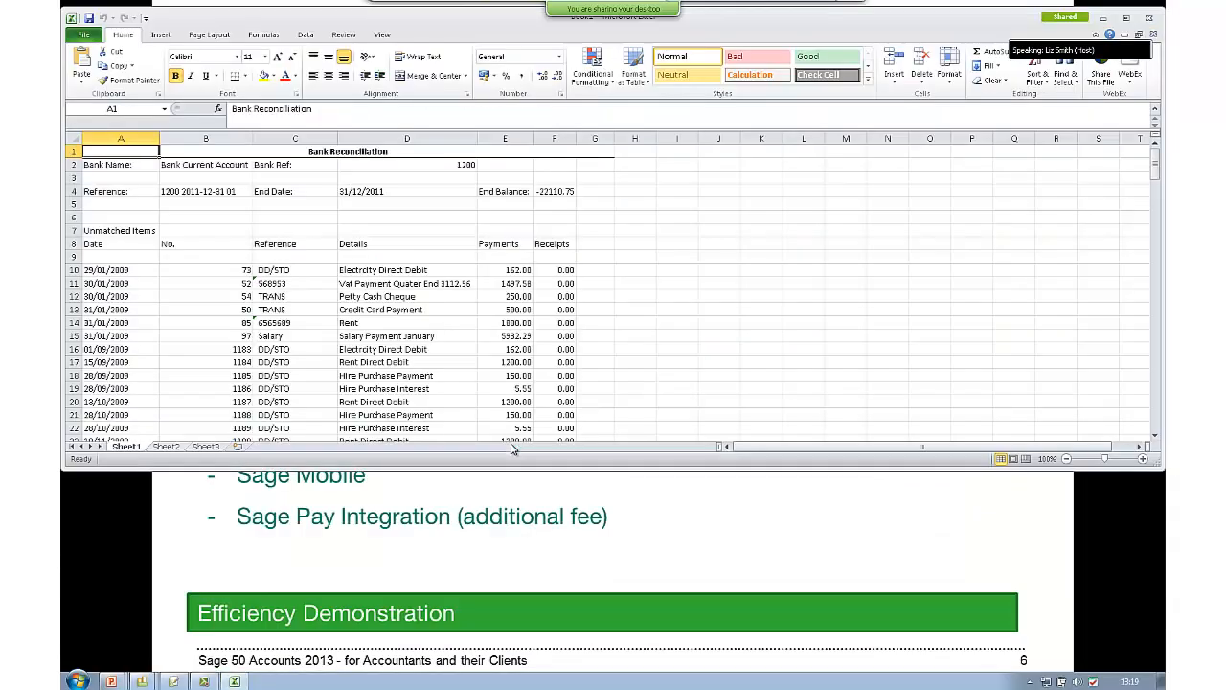
{"action": "left_click", "coordinate": [1126, 19]}
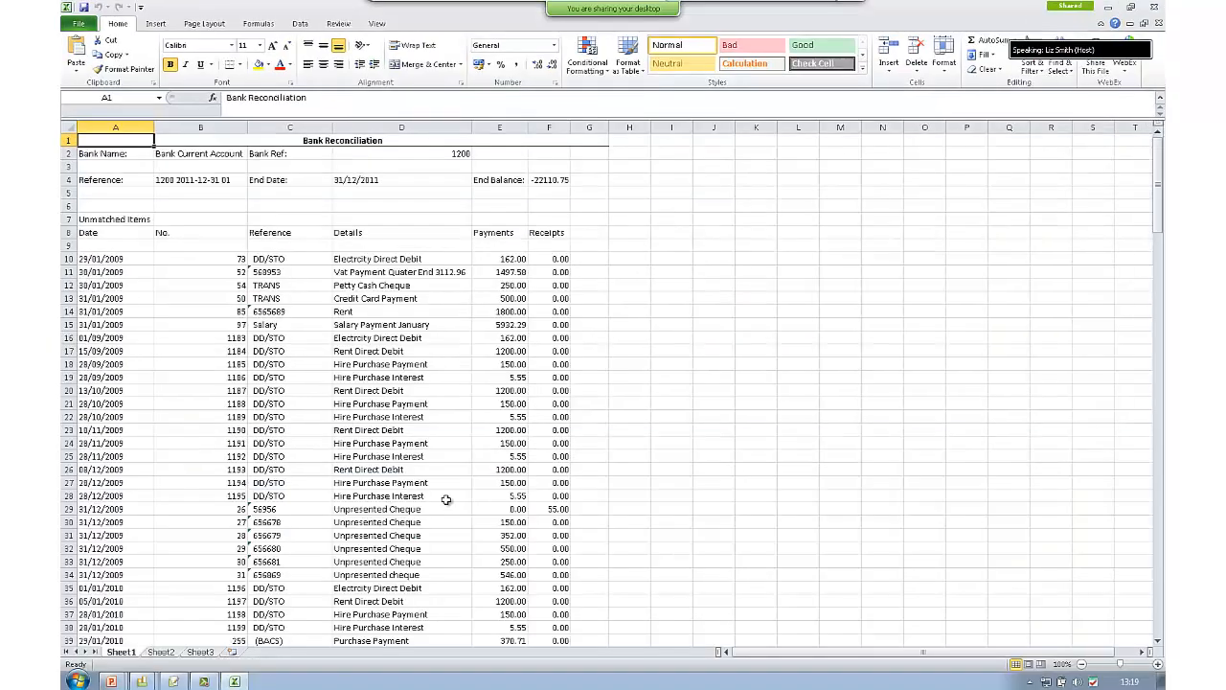
{"action": "left_click", "coordinate": [287, 366]}
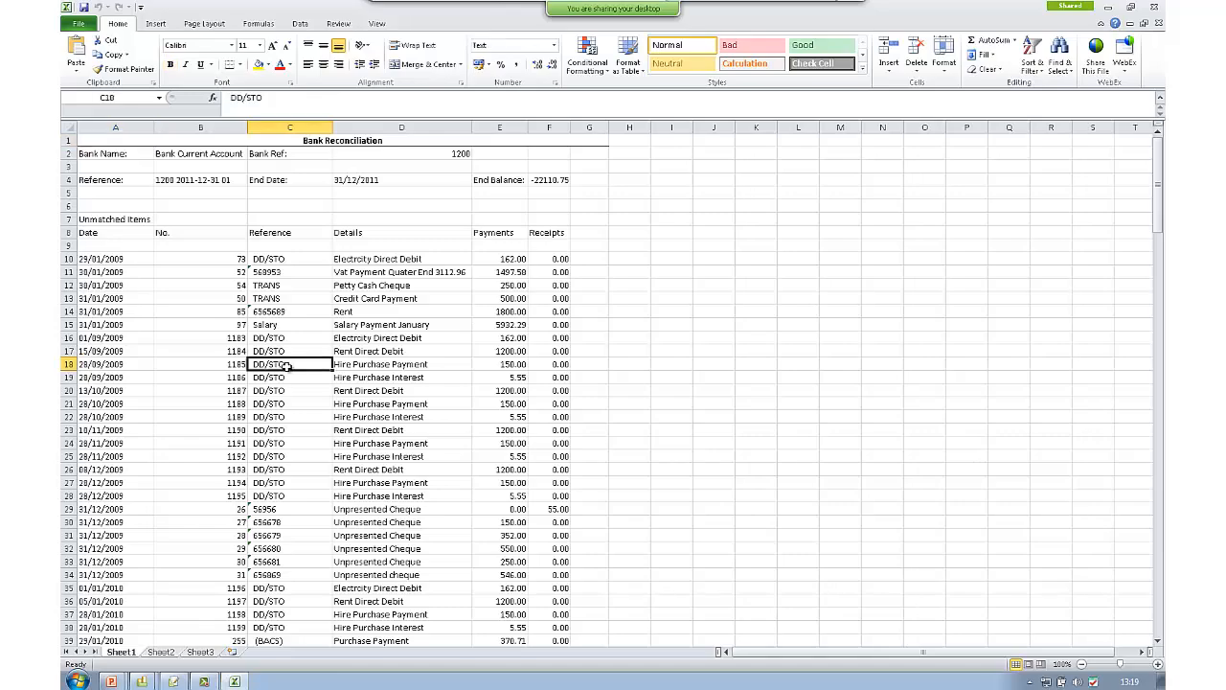
{"action": "scroll", "coordinate": [286, 366], "scroll_direction": "down", "scroll_amount": 9}
{"action": "scroll", "coordinate": [286, 366], "scroll_direction": "down", "scroll_amount": 20}
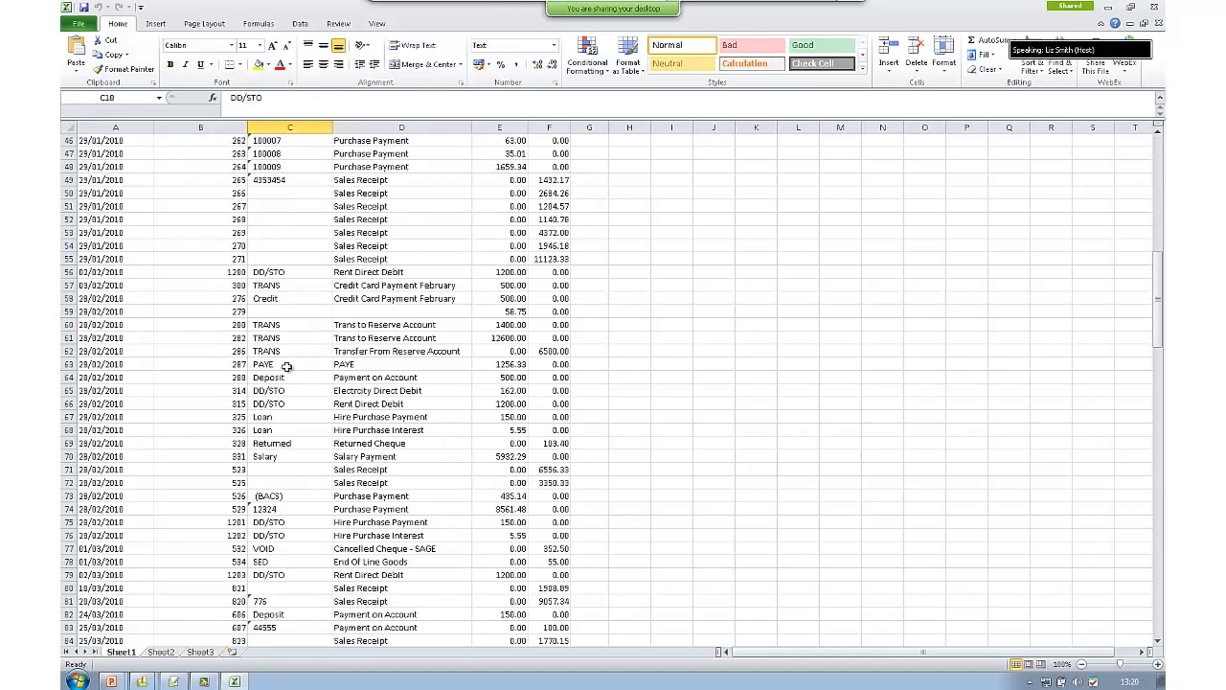
{"action": "scroll", "coordinate": [286, 366], "scroll_direction": "down", "scroll_amount": 15}
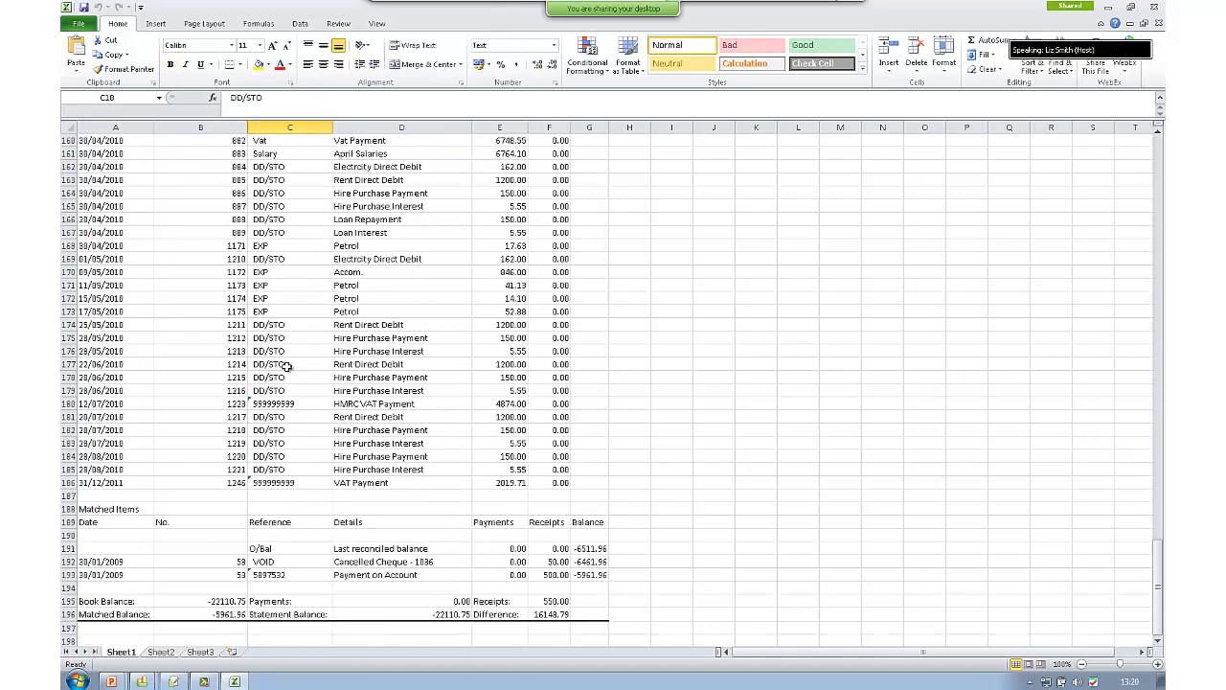
{"action": "scroll", "coordinate": [287, 366], "scroll_direction": "up", "scroll_amount": 20}
{"action": "scroll", "coordinate": [286, 367], "scroll_direction": "up", "scroll_amount": 20}
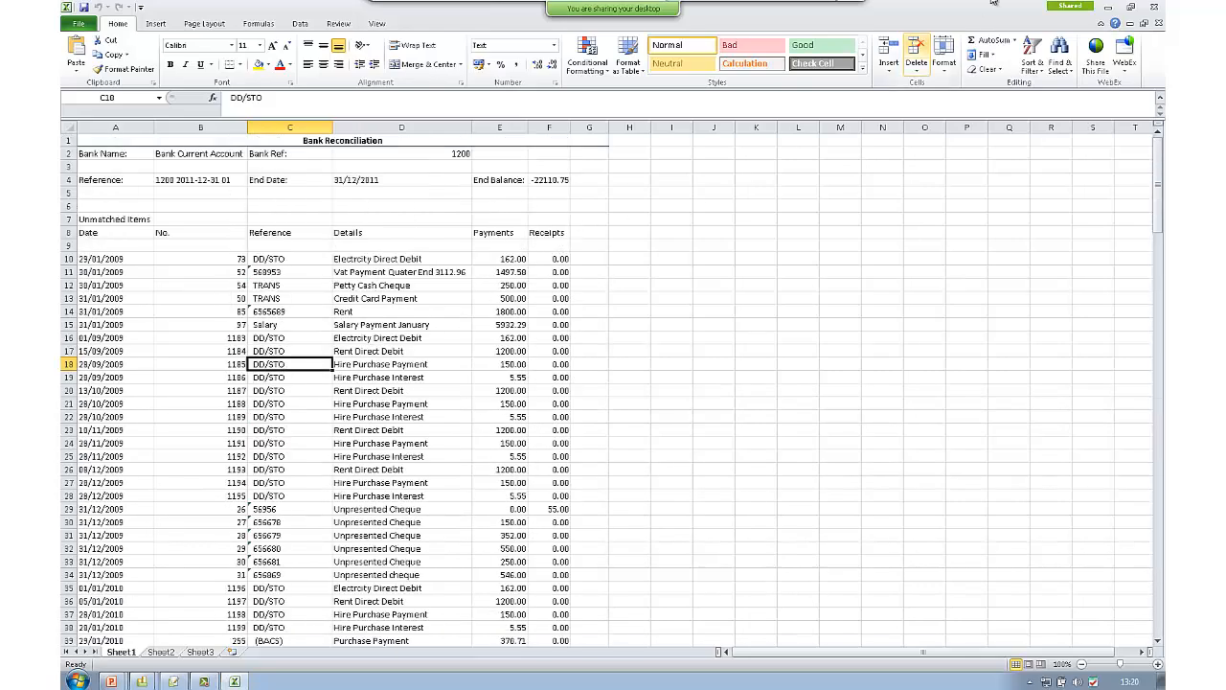
{"action": "left_click", "coordinate": [1157, 8]}
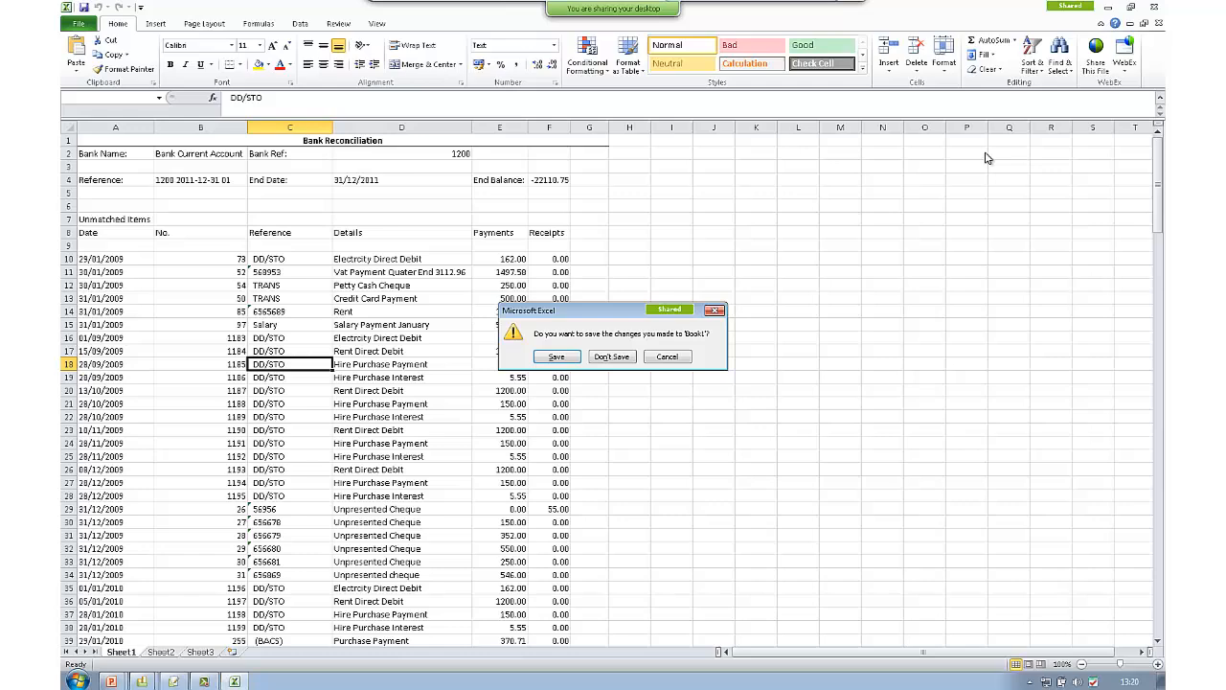
{"action": "left_click", "coordinate": [603, 360]}
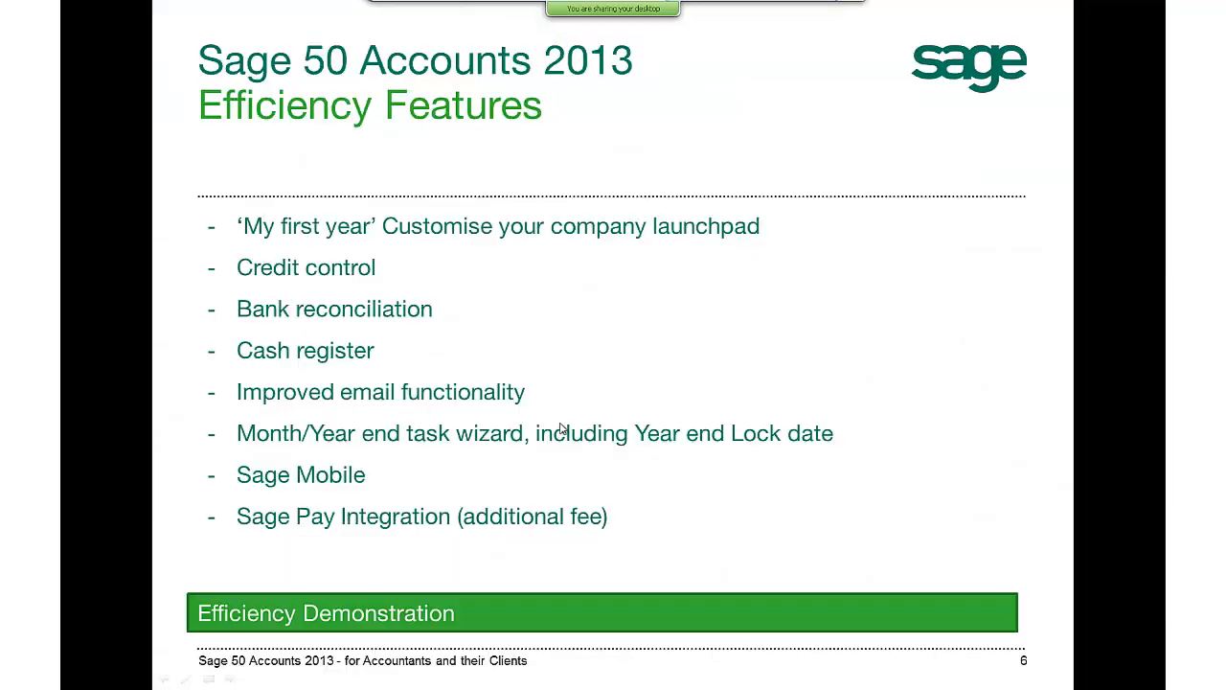
- Switch back to Sage 50 Accounts and exit the bank reconciliation, discarding the statement changes
{"action": "key", "text": "alt+Tab"}
{"action": "key", "text": "alt+Tab"}
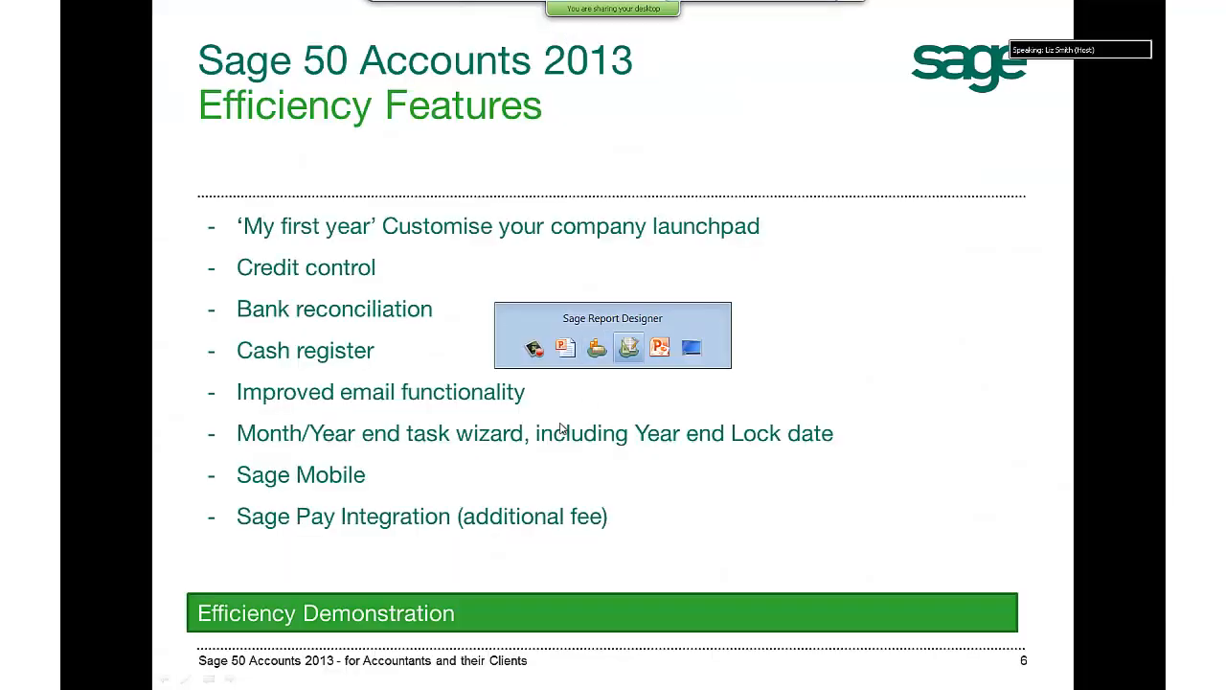
{"action": "key", "text": "alt+Tab"}
{"action": "key", "text": "alt+Tab"}
{"action": "key", "text": "alt+Tab"}
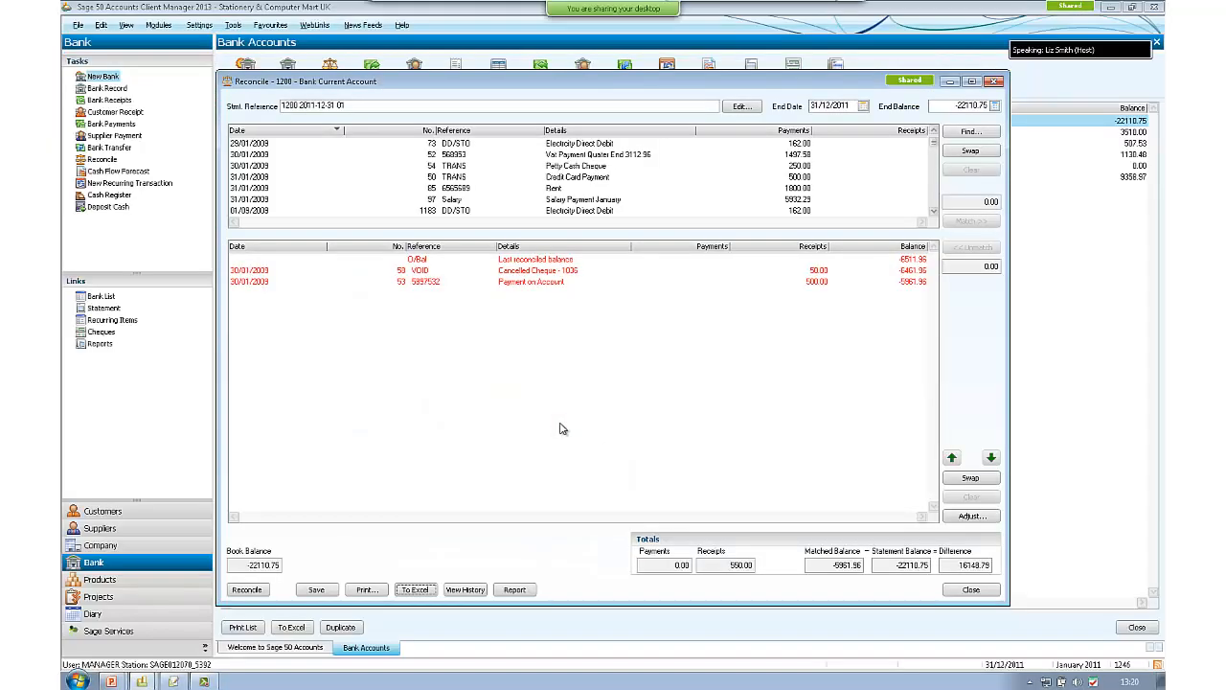
{"action": "left_click", "coordinate": [957, 590]}
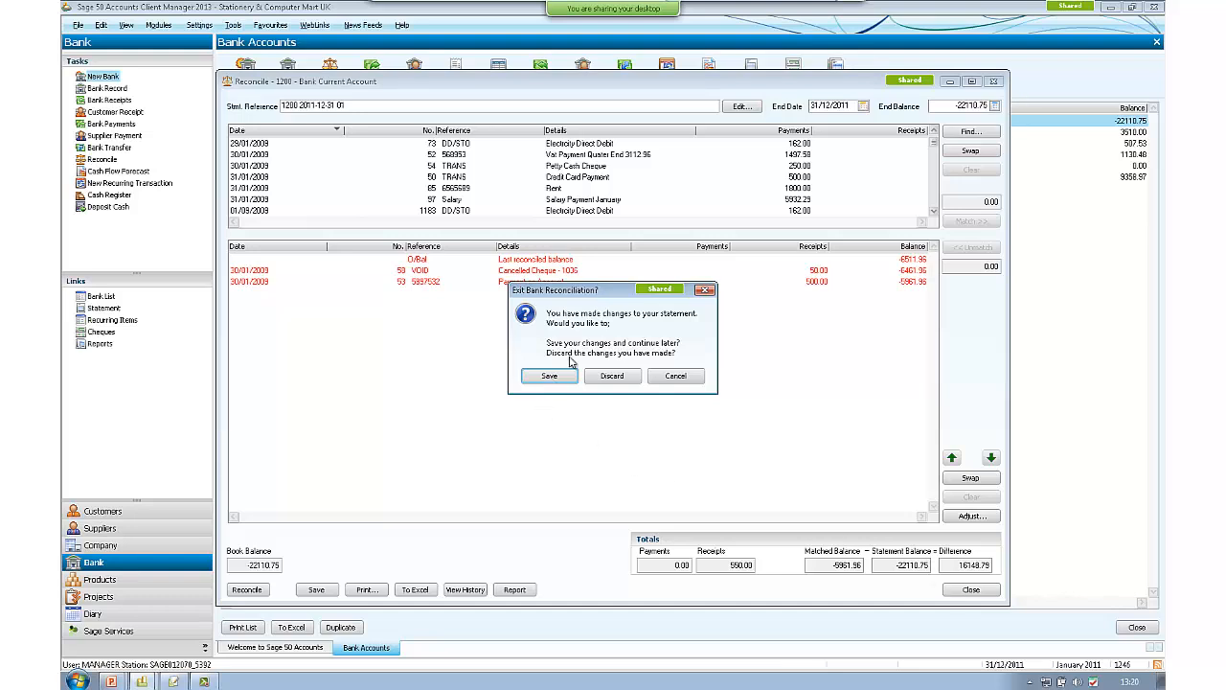
{"action": "left_click", "coordinate": [631, 379]}
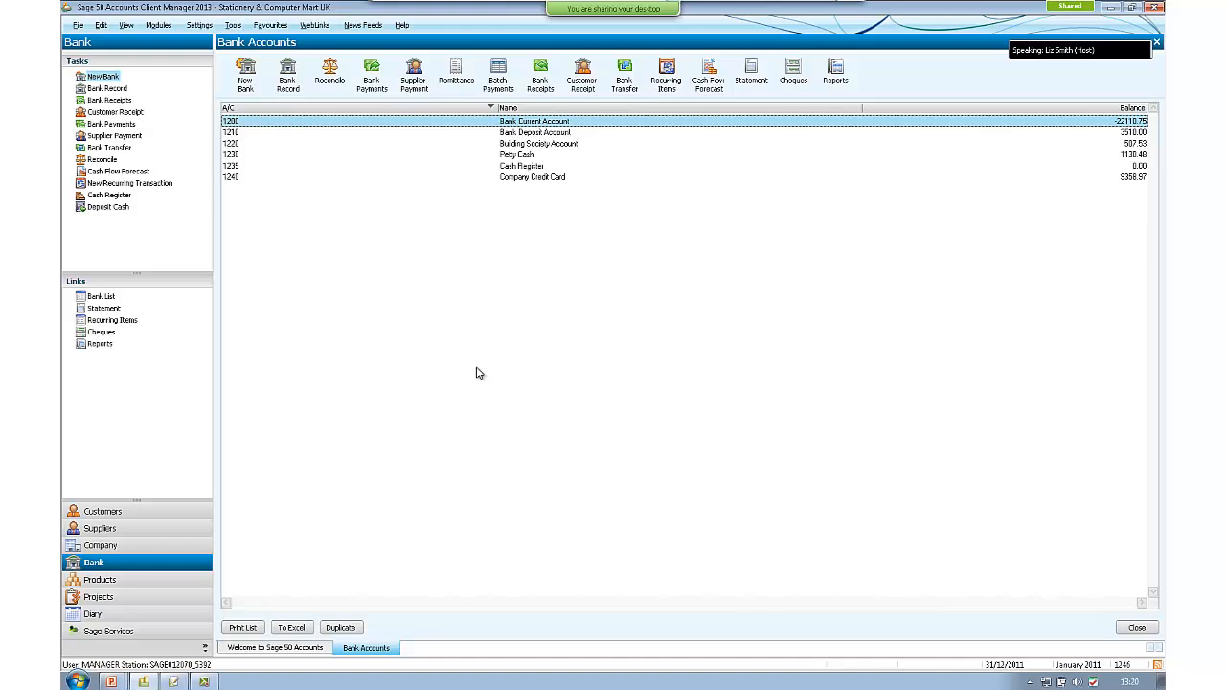
- Select the Cash Register bank account and examine the cash register settings in Bank Defaults, cancelling without changes
{"action": "left_click", "coordinate": [500, 169]}
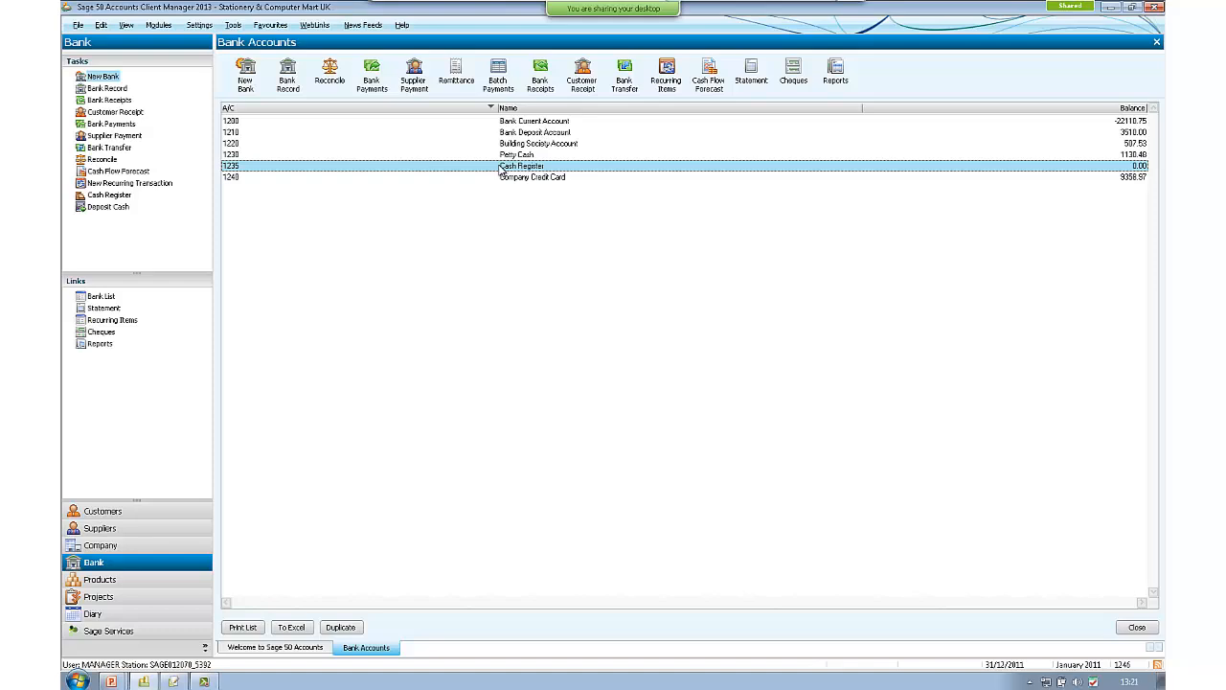
{"action": "left_click", "coordinate": [199, 26]}
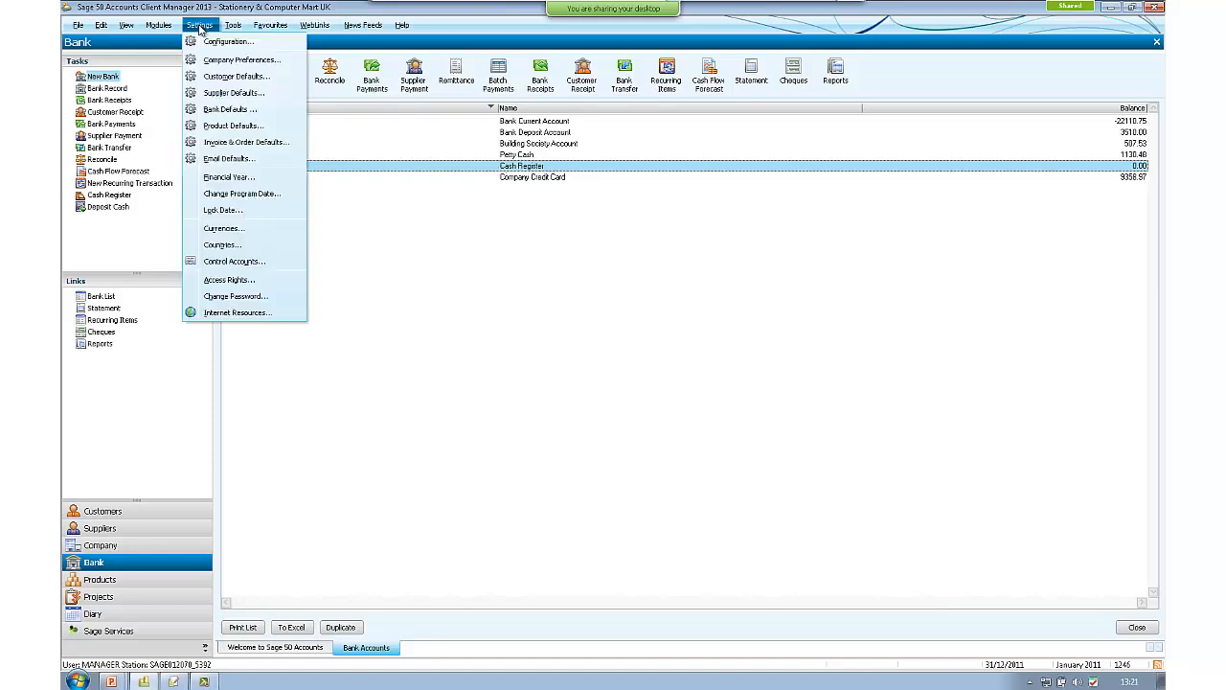
{"action": "left_click", "coordinate": [228, 110]}
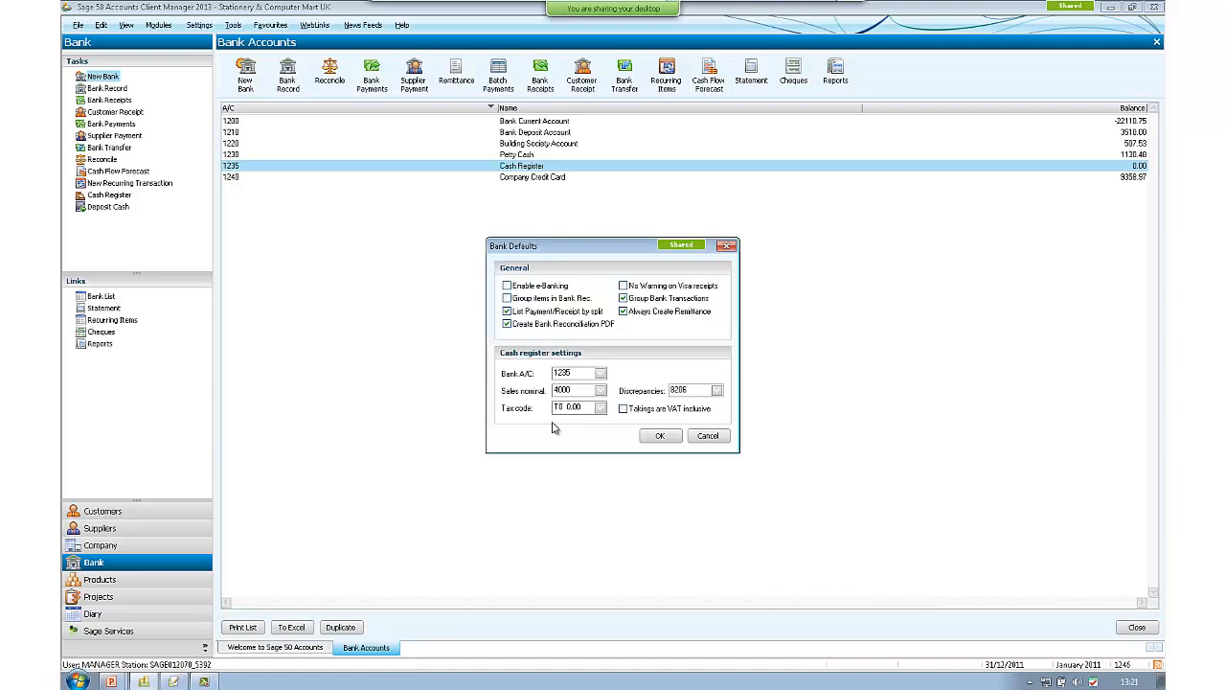
{"action": "left_click", "coordinate": [708, 437]}
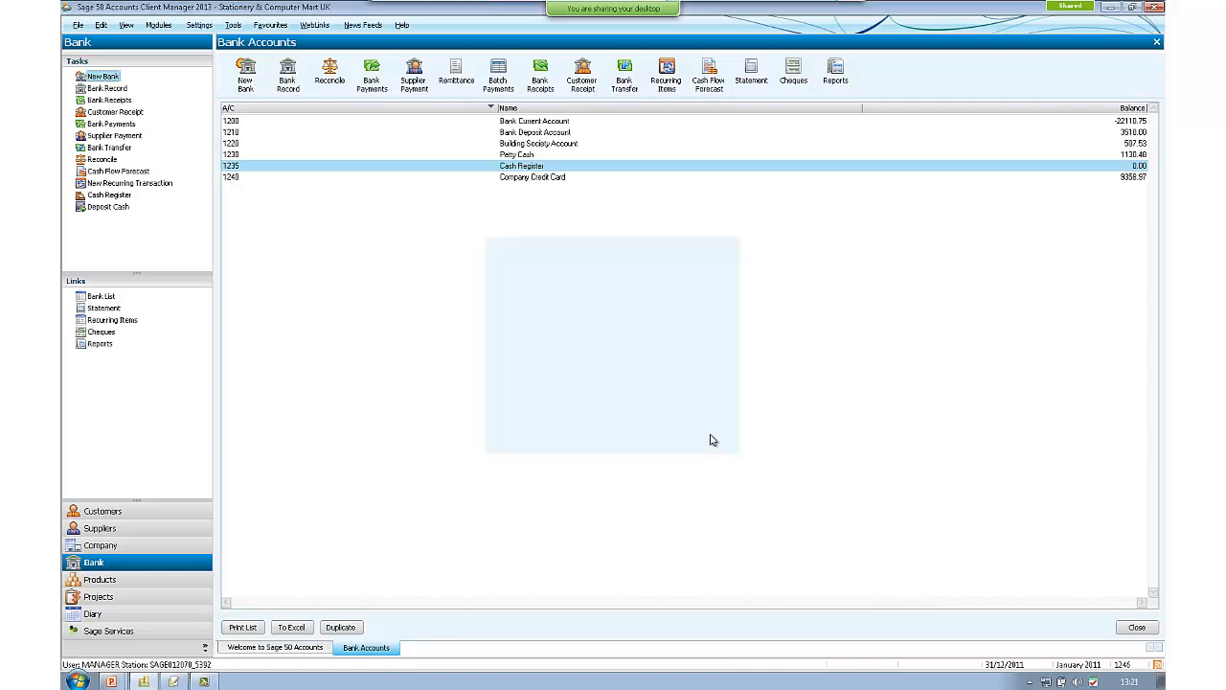
- Leave the bank accounts, look at the email settings in the Bobs Building Supplies customer record, and close the record
{"action": "left_click", "coordinate": [1136, 627]}
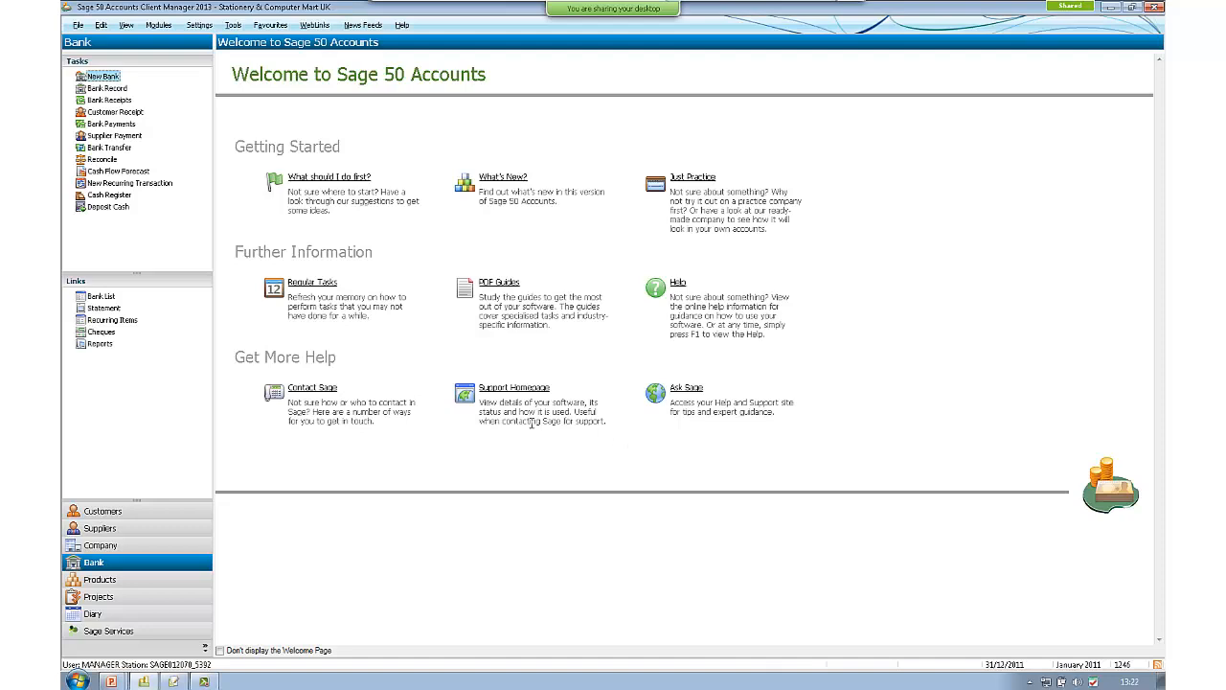
{"action": "left_click", "coordinate": [115, 516]}
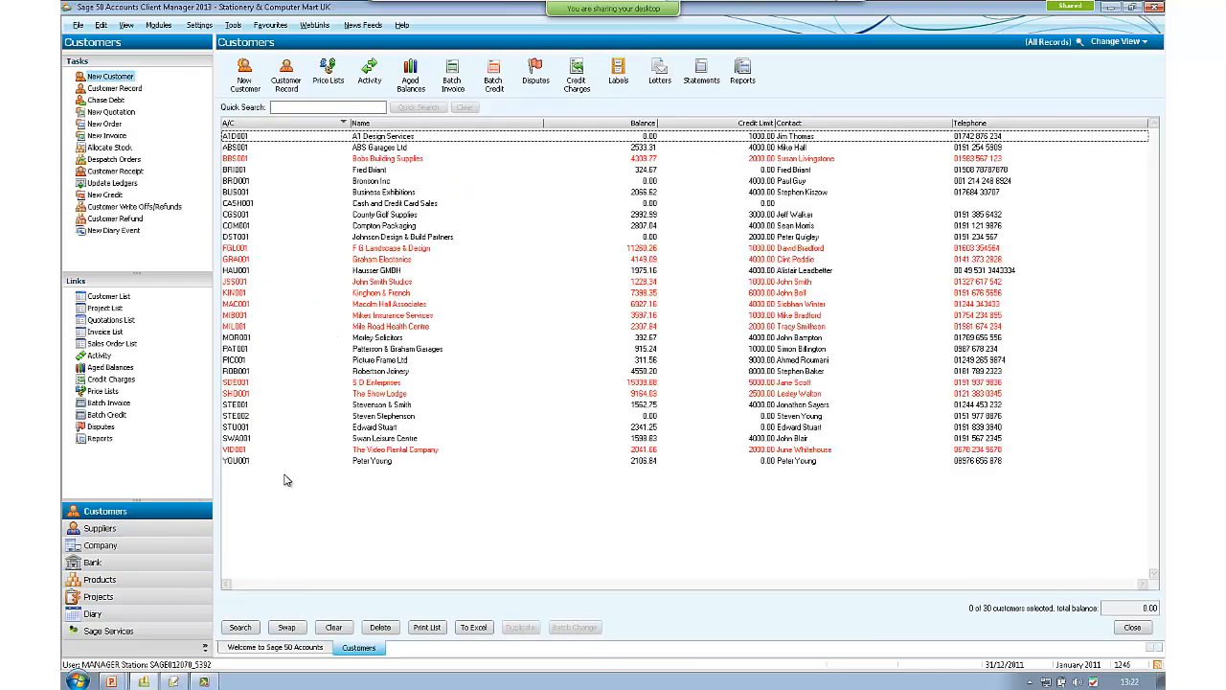
{"action": "left_click", "coordinate": [356, 159]}
{"action": "left_click", "coordinate": [285, 74]}
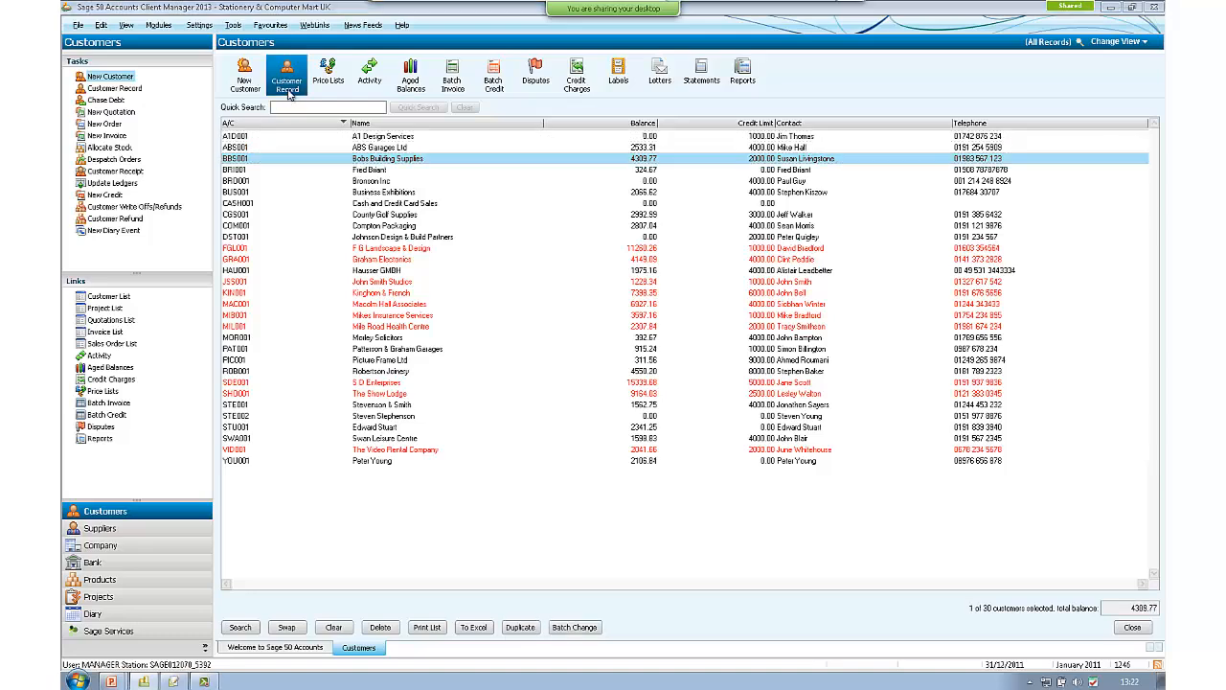
{"action": "left_click", "coordinate": [379, 317]}
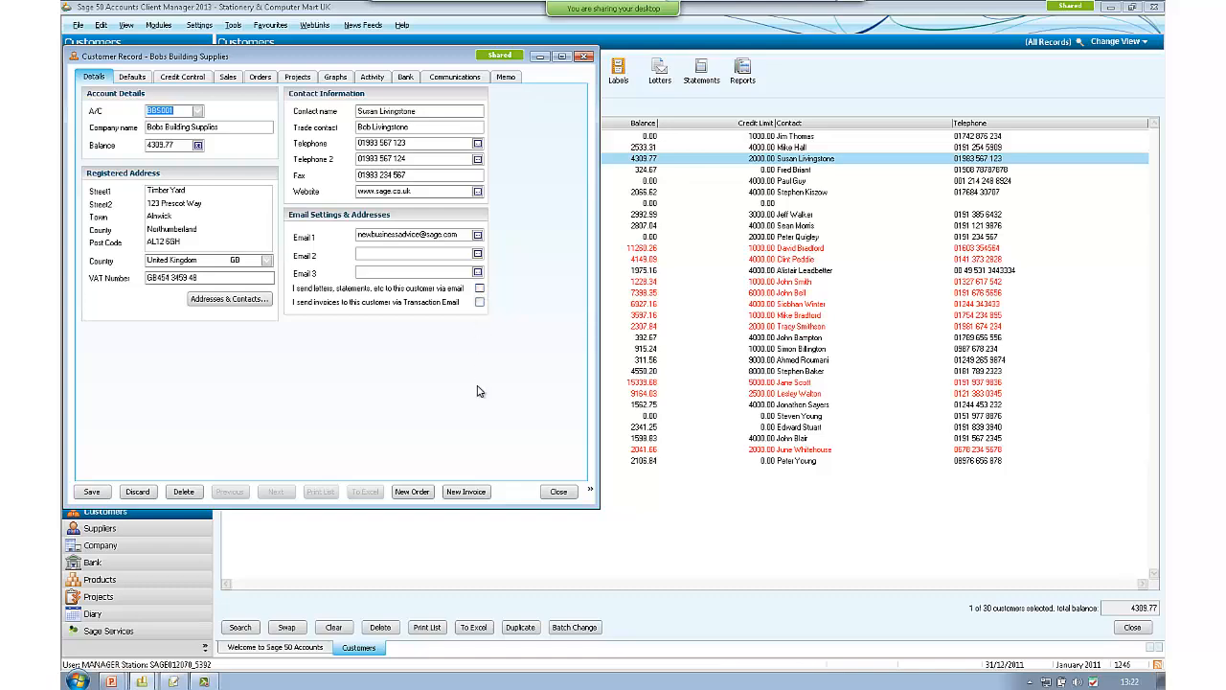
{"action": "left_click", "coordinate": [566, 493]}
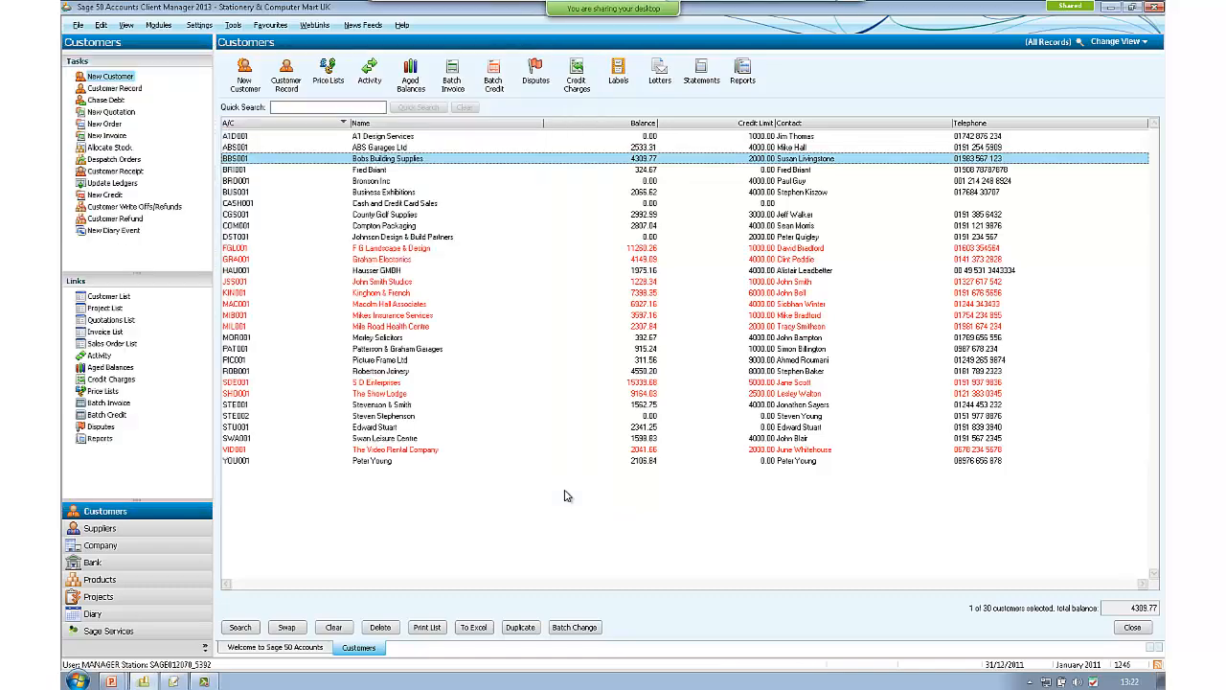
- Examine the full list of customer letter templates, including the chase letters and payment reminders, and close the Letters window
{"action": "left_click", "coordinate": [660, 81]}
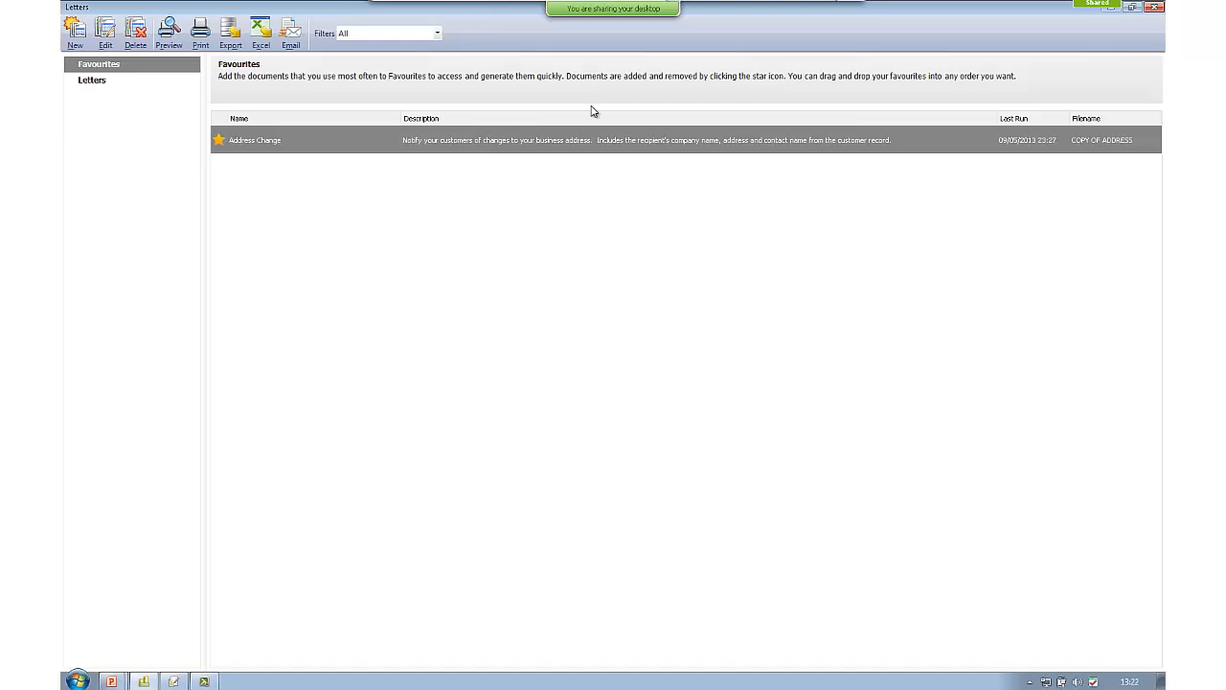
{"action": "left_click", "coordinate": [90, 82]}
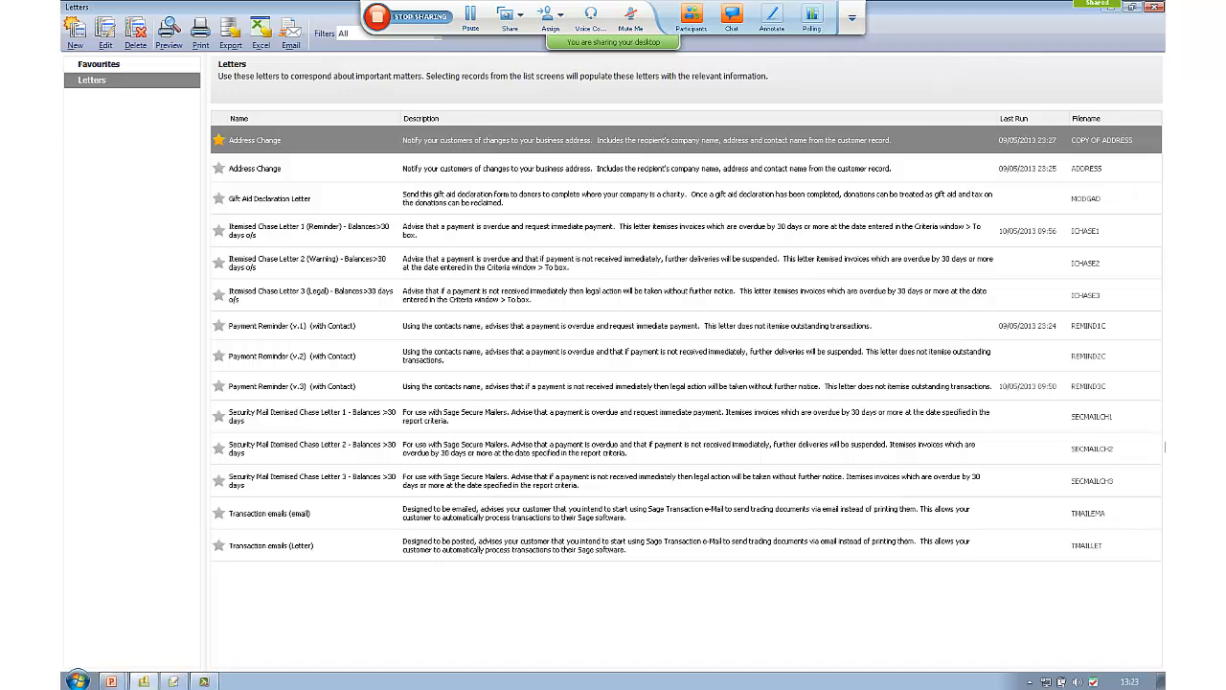
{"action": "left_click", "coordinate": [1156, 7]}
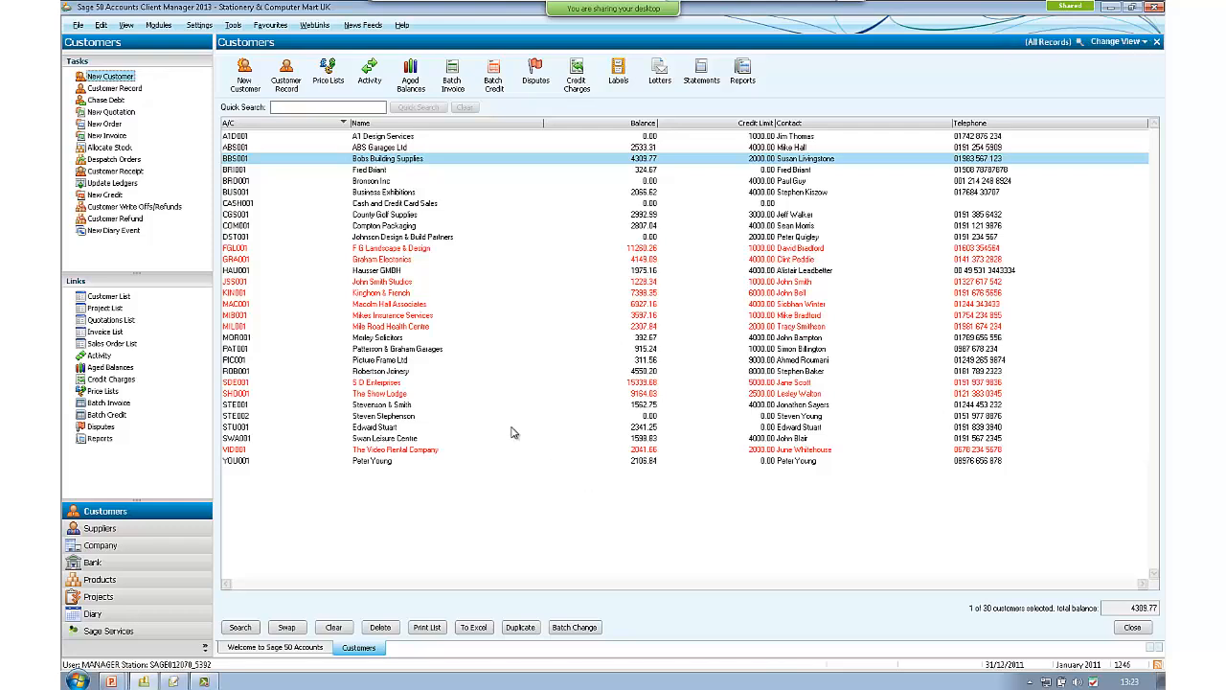
- Examine the Month End options, toggling the Lock Date on and off, and cancel without running the month end
{"action": "left_click", "coordinate": [235, 26]}
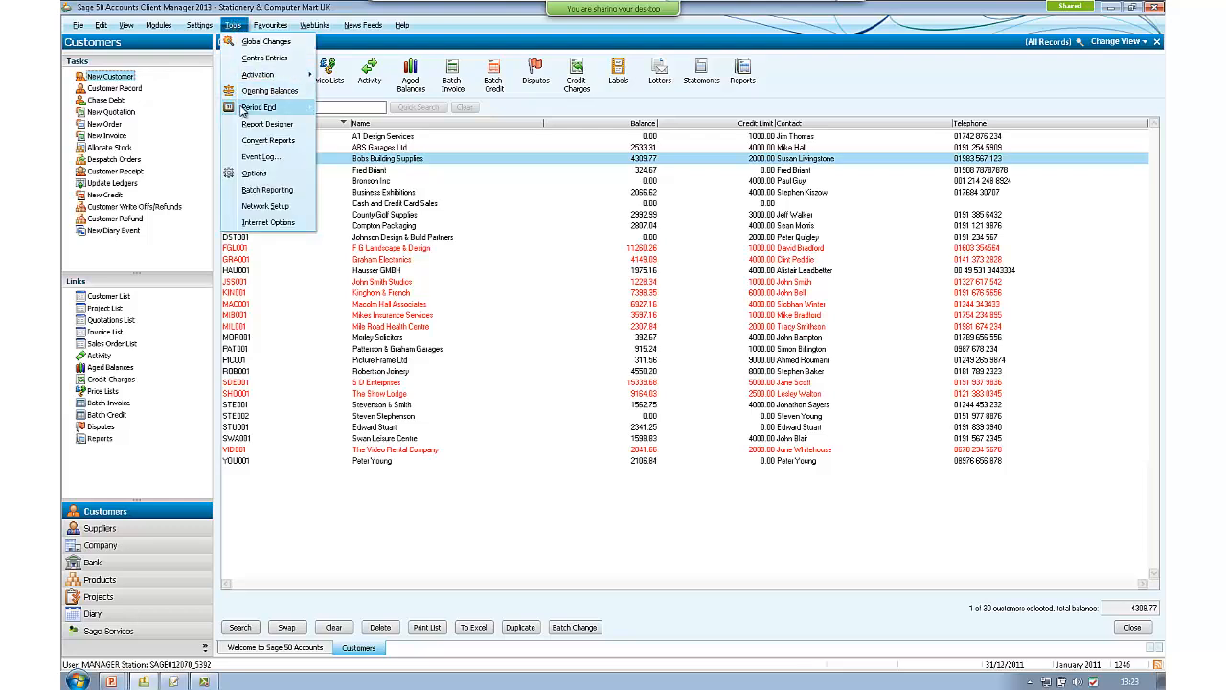
{"action": "mouse_move", "coordinate": [245, 110]}
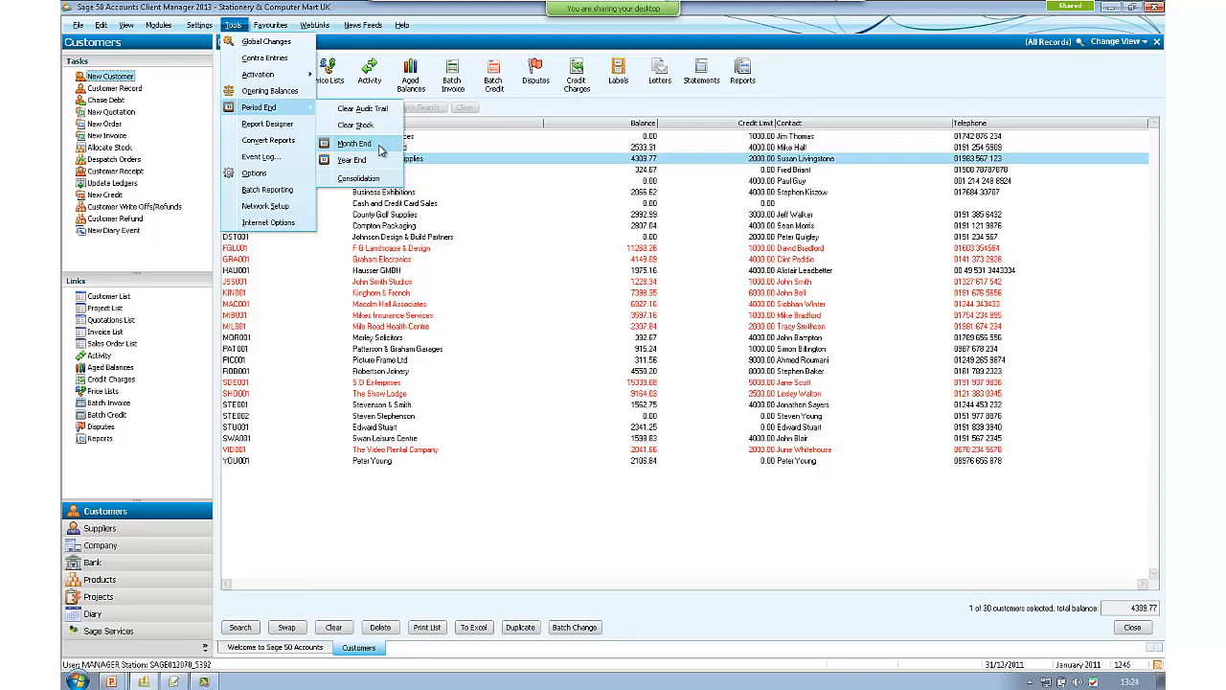
{"action": "left_click", "coordinate": [380, 146]}
{"action": "left_click", "coordinate": [654, 388]}
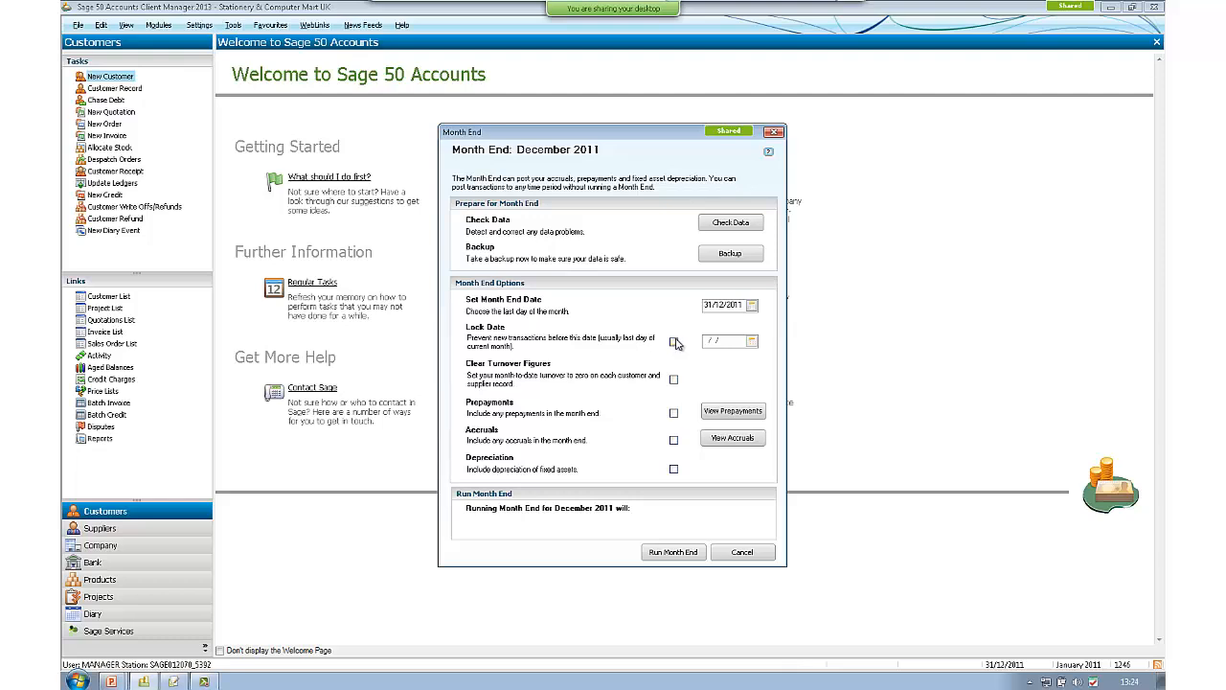
{"action": "left_click", "coordinate": [674, 341]}
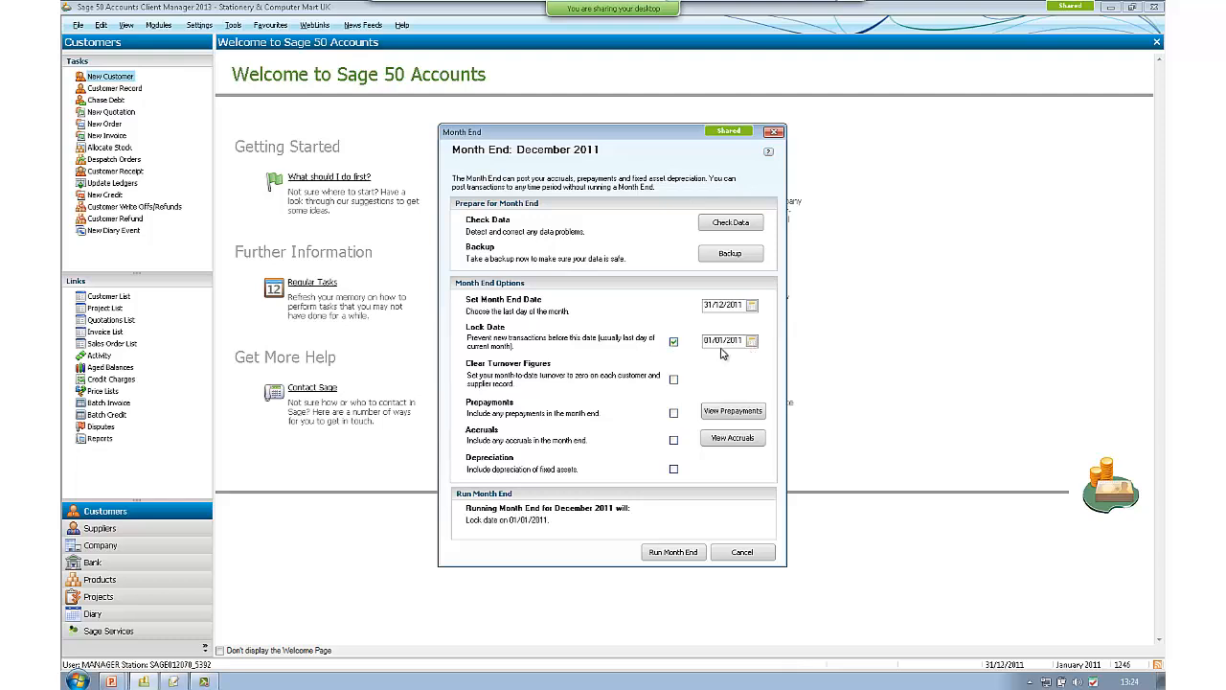
{"action": "left_click", "coordinate": [673, 342]}
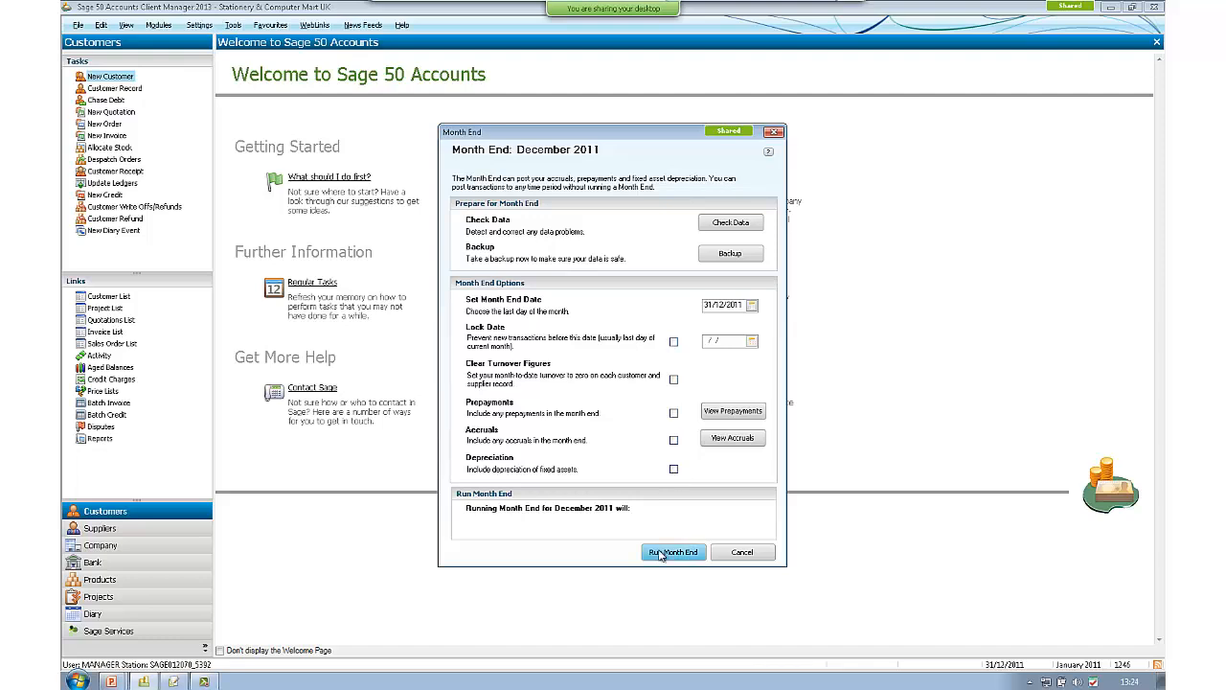
{"action": "left_click", "coordinate": [738, 555]}
{"action": "left_click", "coordinate": [670, 381]}
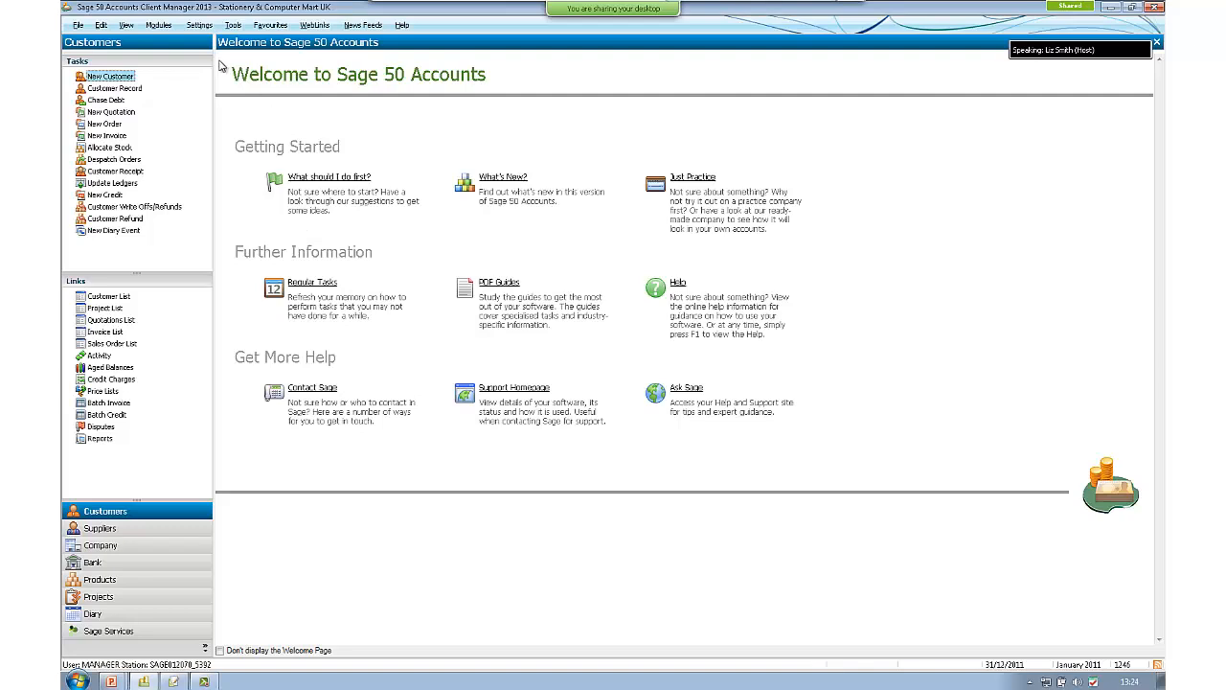
- Examine the Year End options and the budget options, cancel both without running the year end, and minimise the accounts window
{"action": "left_click", "coordinate": [233, 25]}
{"action": "mouse_move", "coordinate": [255, 110]}
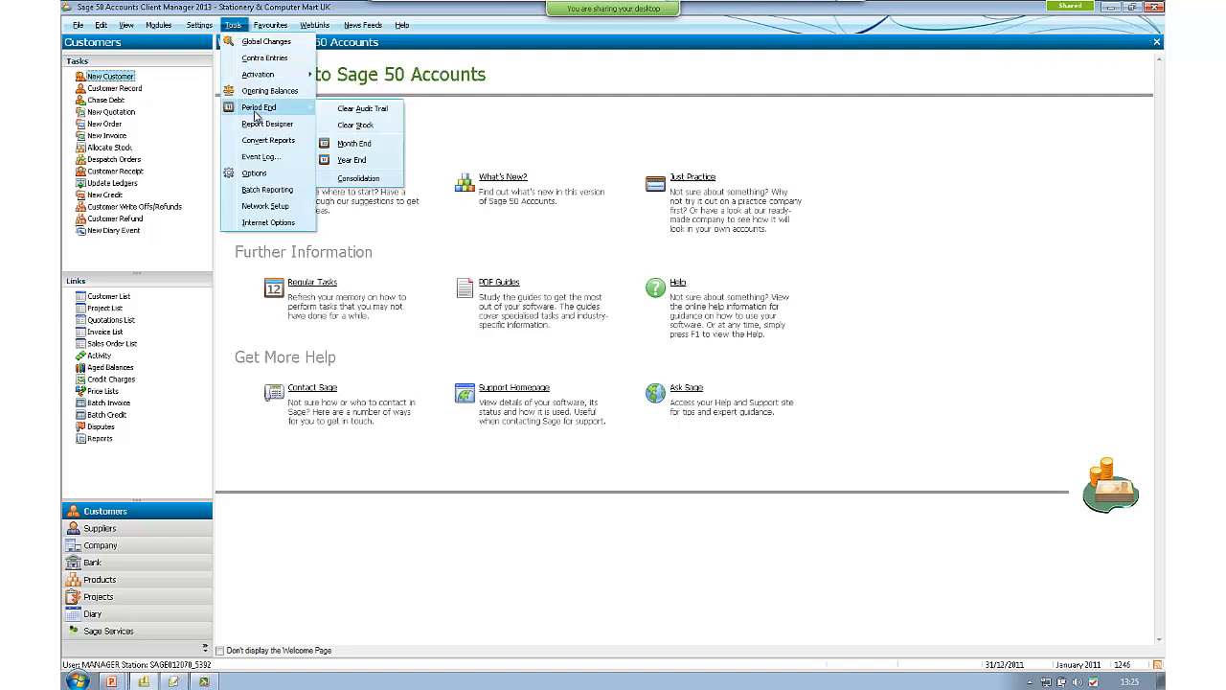
{"action": "left_click", "coordinate": [371, 162]}
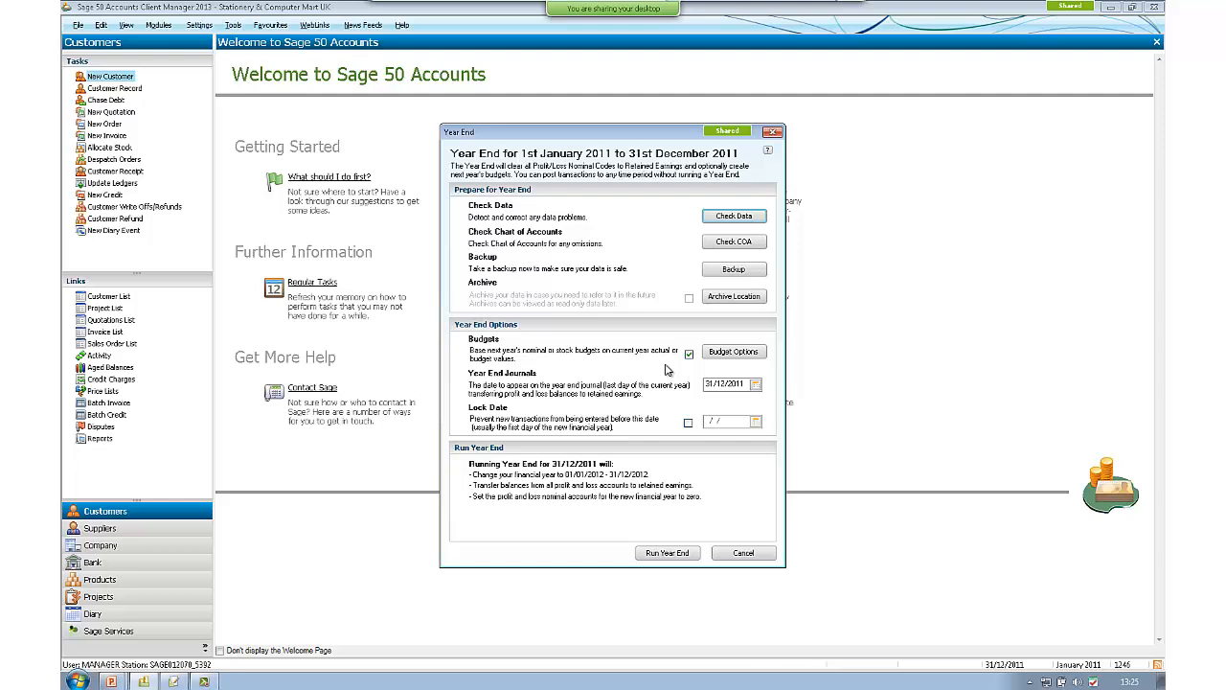
{"action": "left_click", "coordinate": [732, 352]}
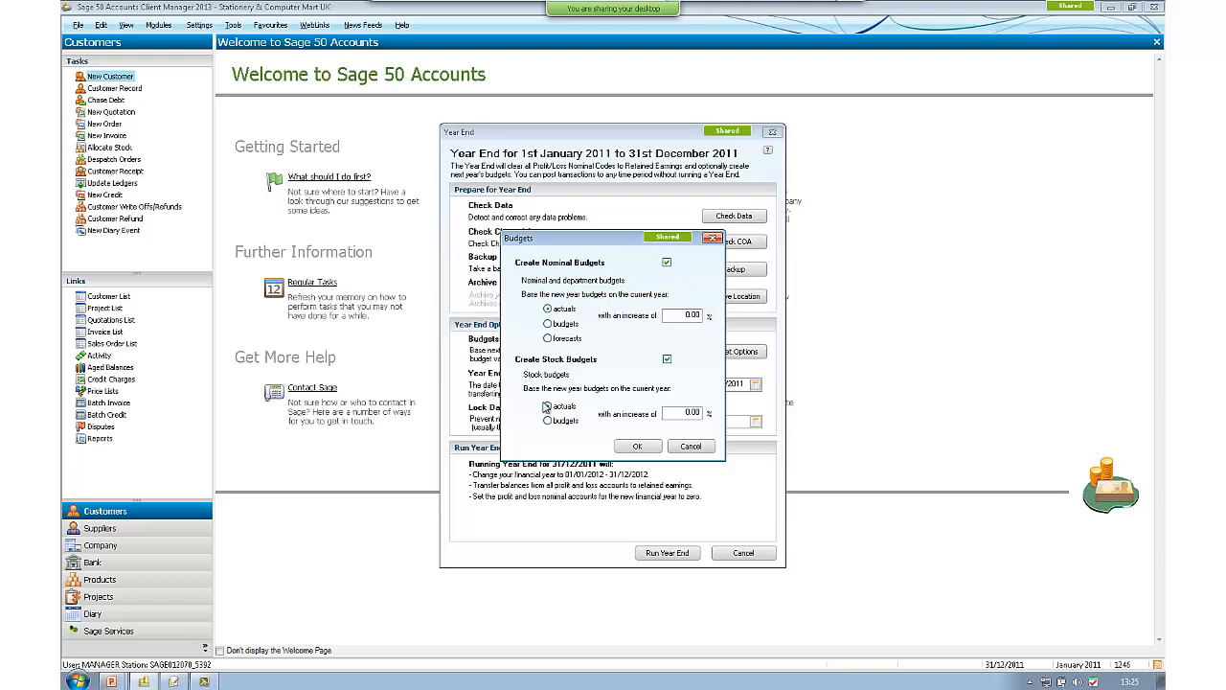
{"action": "left_click", "coordinate": [691, 448]}
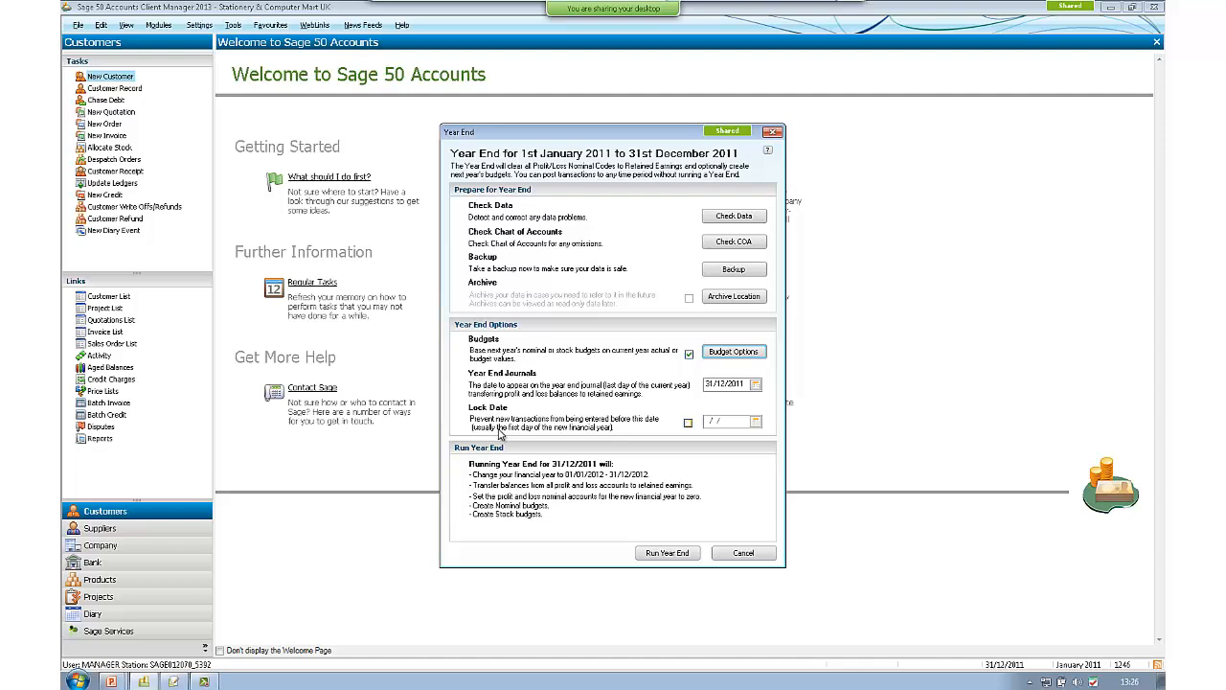
{"action": "left_click", "coordinate": [747, 554]}
{"action": "left_click", "coordinate": [661, 388]}
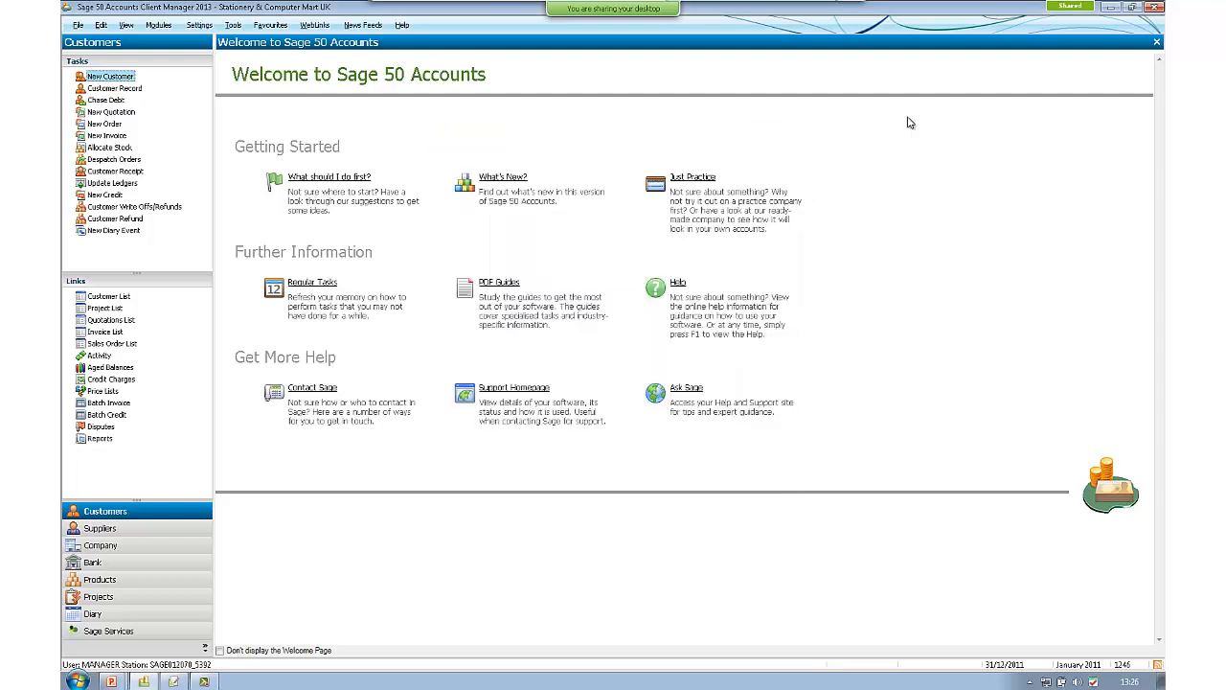
{"action": "left_click", "coordinate": [1109, 9]}
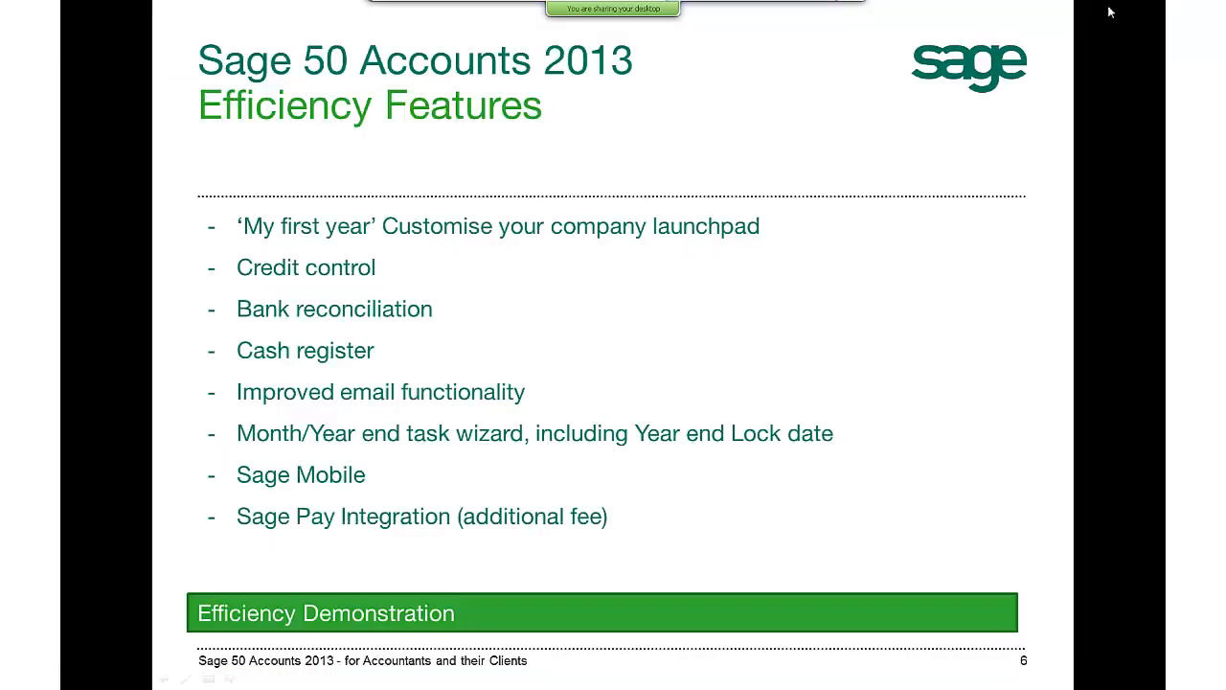
{"action": "left_click", "coordinate": [838, 369]}
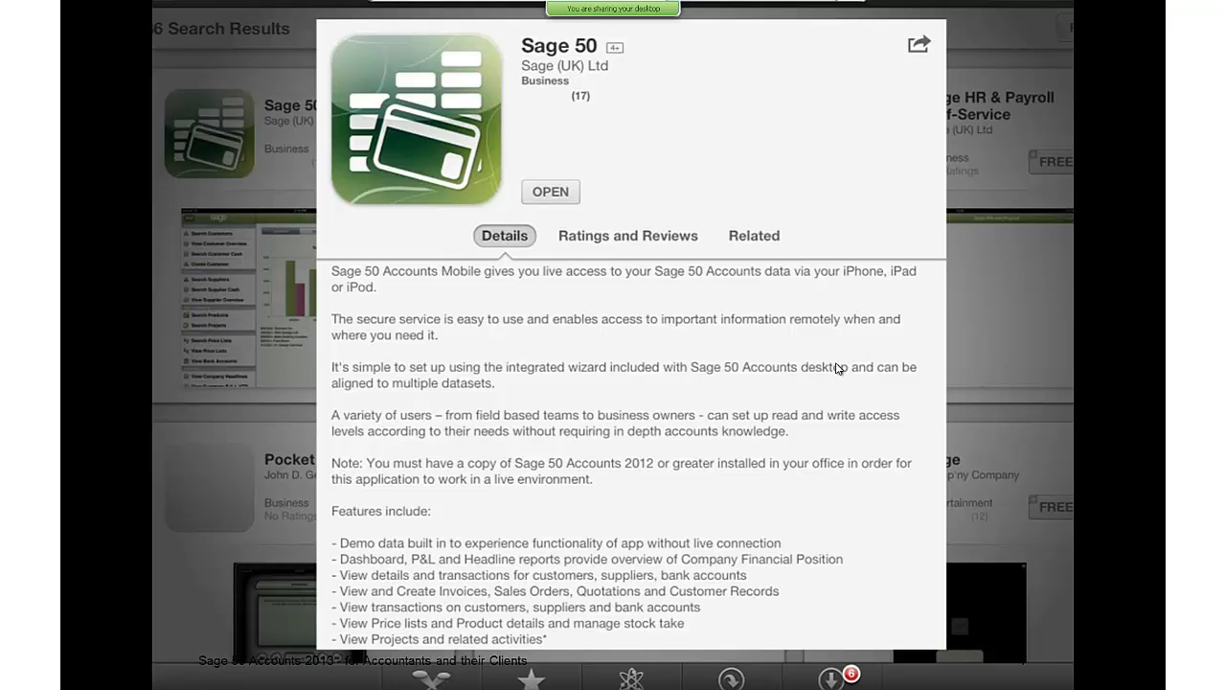
{"action": "left_click", "coordinate": [838, 369]}
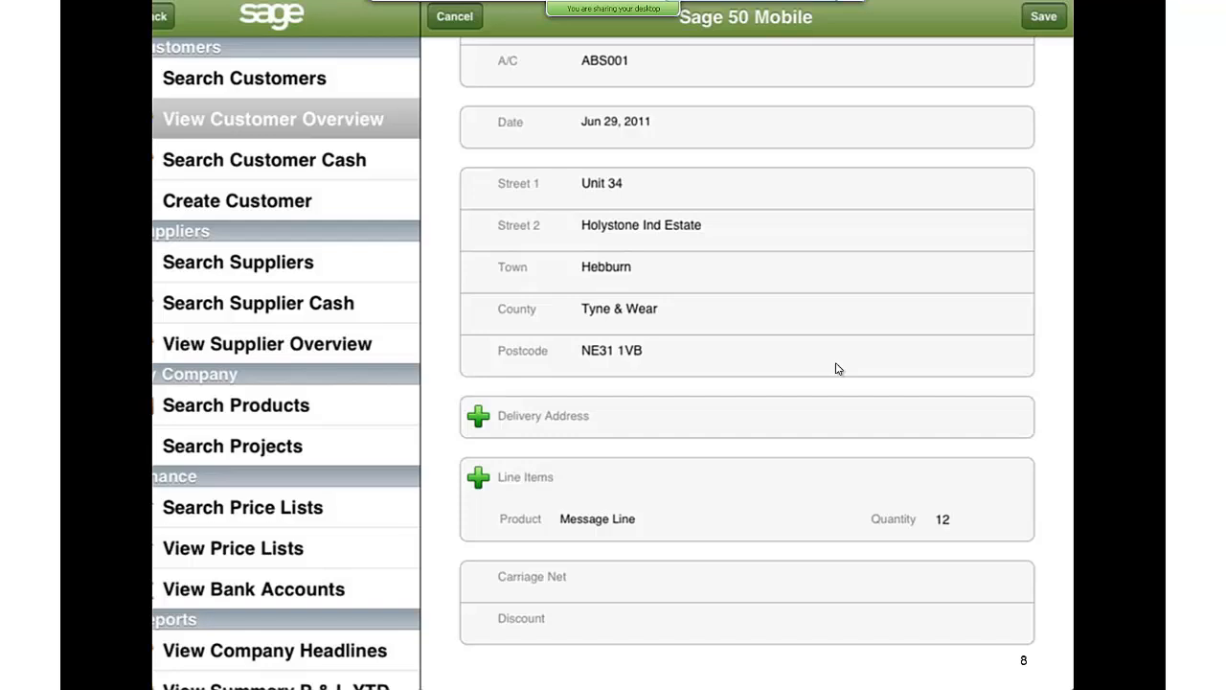
{"action": "left_click", "coordinate": [836, 369]}
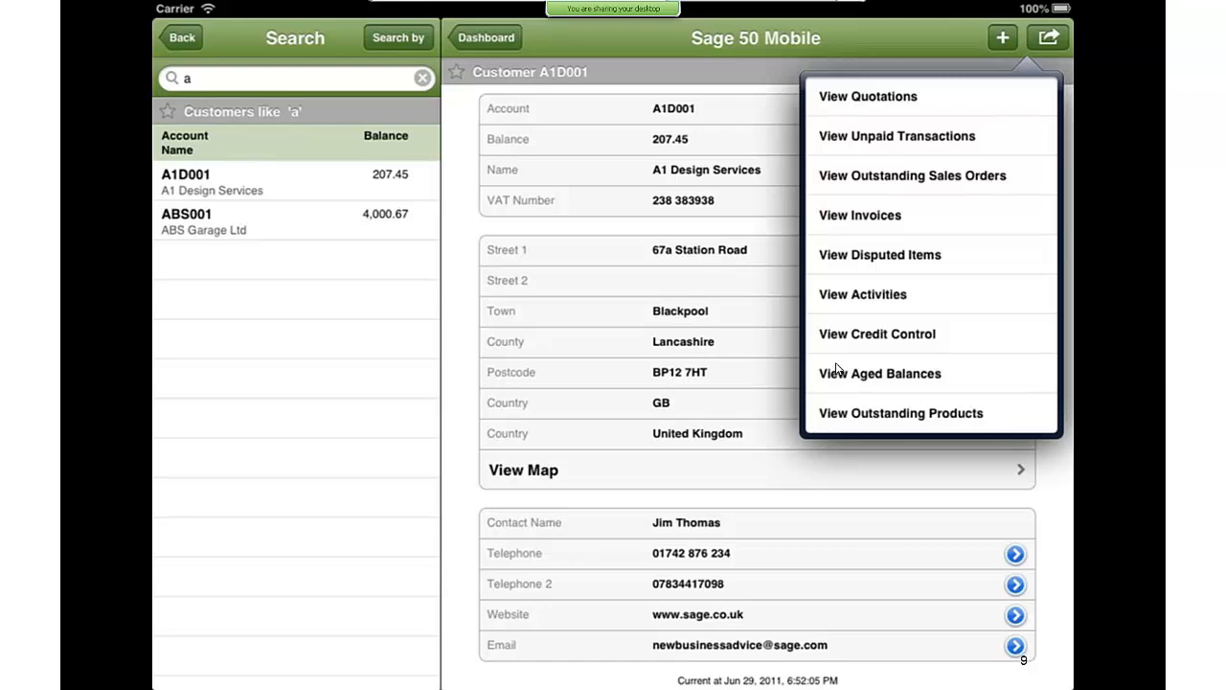
{"action": "left_click", "coordinate": [836, 369]}
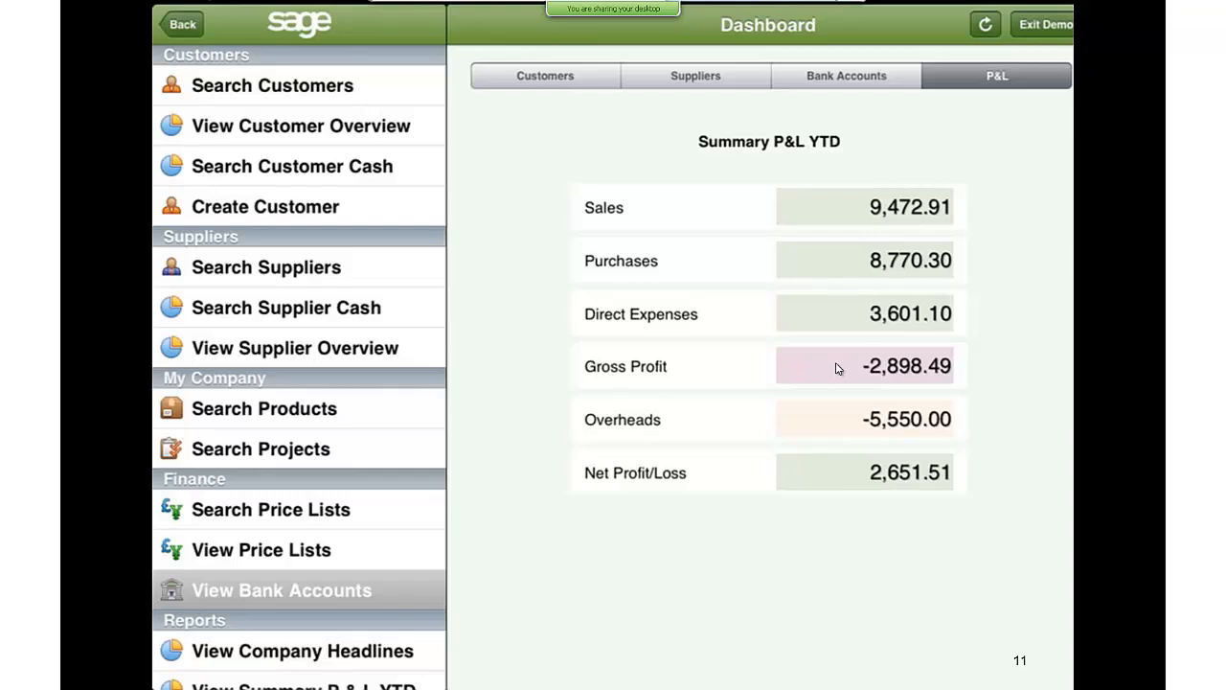
{"action": "left_click", "coordinate": [838, 368]}
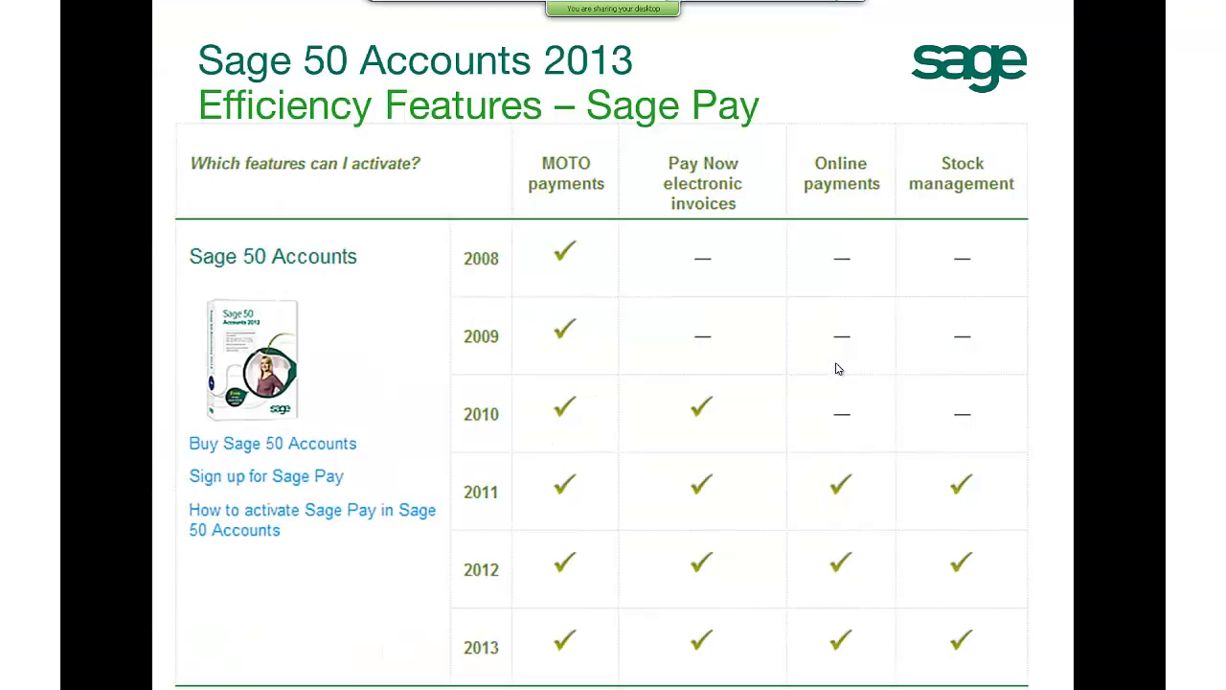